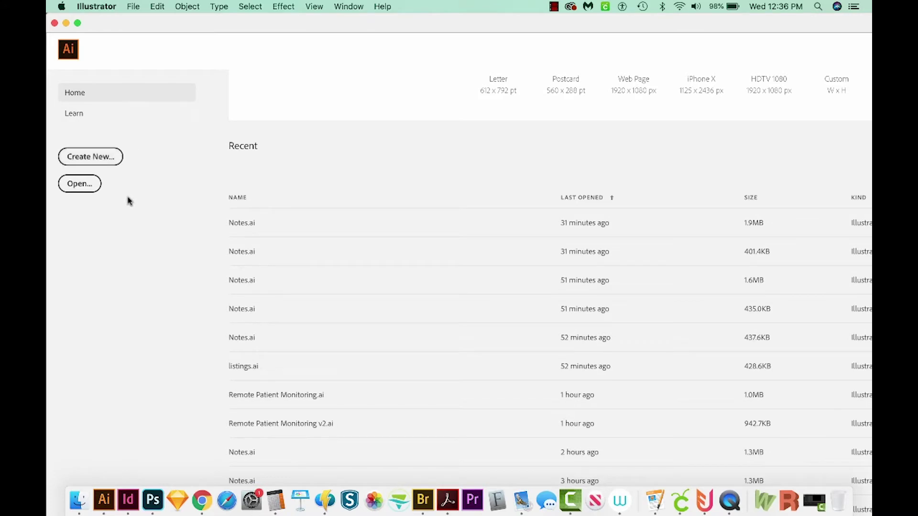
Step: Create a new blank web document from the Common 1366 × 768 px preset
{"action": "left_click", "coordinate": [98, 159]}
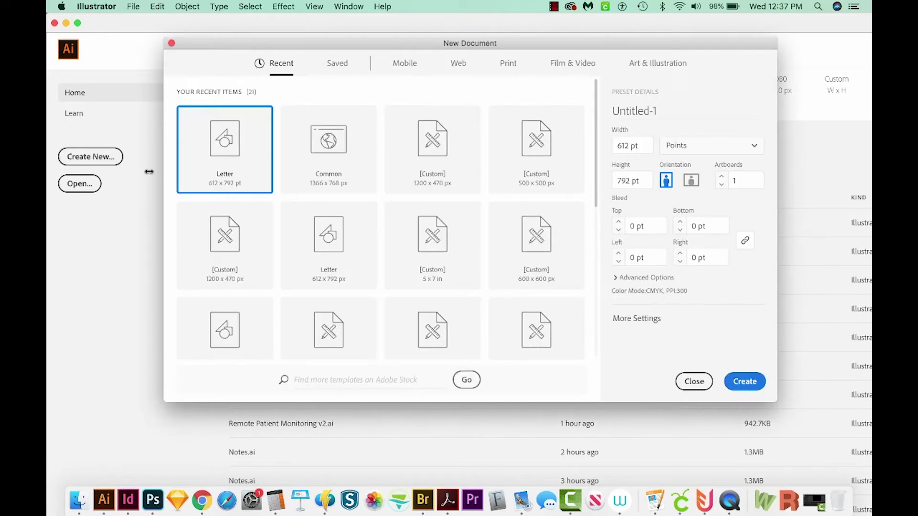
{"action": "left_click", "coordinate": [459, 64]}
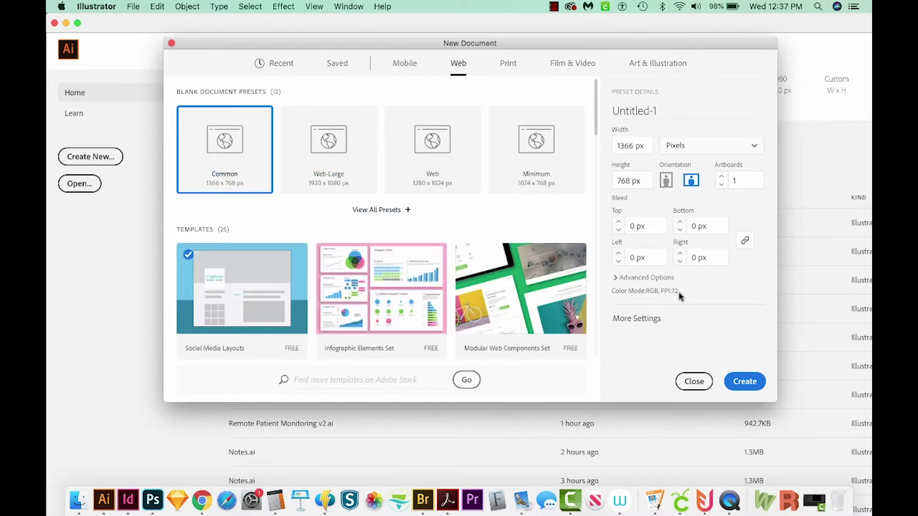
{"action": "left_click", "coordinate": [745, 382]}
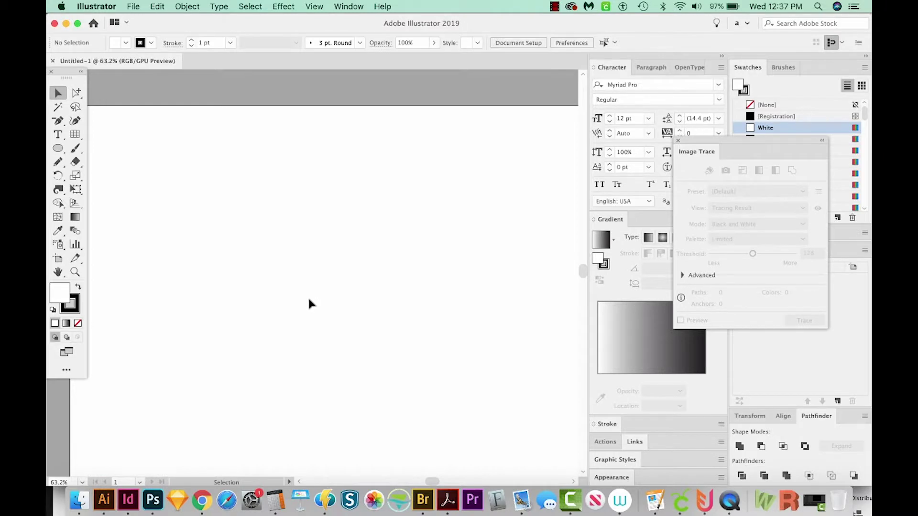
Step: Dock the Image Trace panel and draw a rectangle covering most of the artboard
{"action": "left_click_drag", "start_coordinate": [699, 142], "coordinate": [639, 211]}
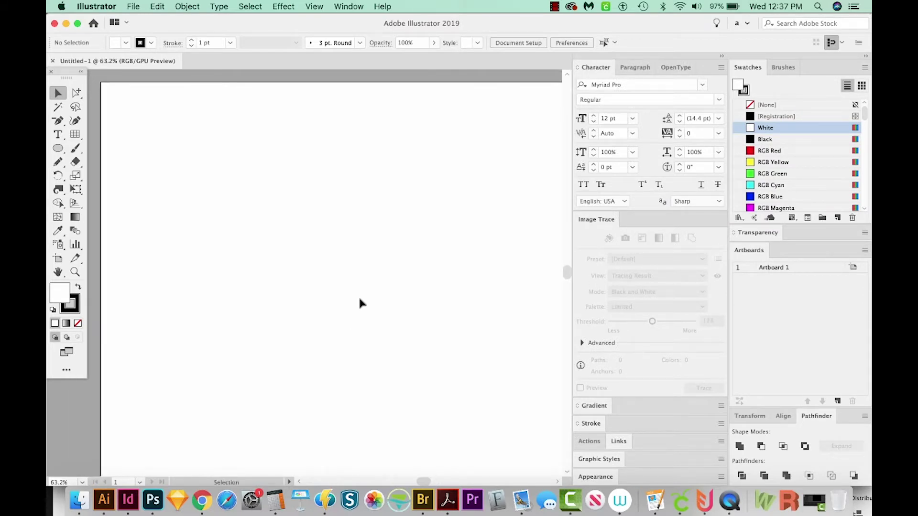
{"action": "key", "text": "super+0"}
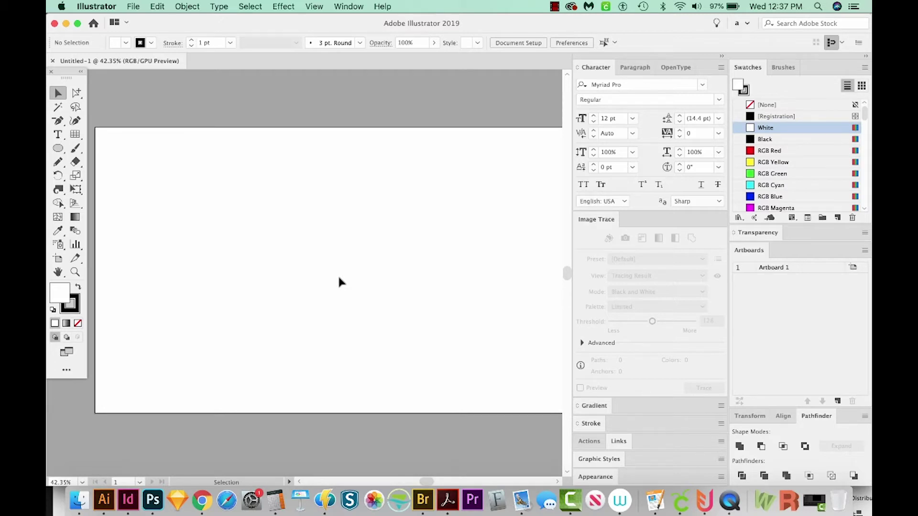
{"action": "key", "text": "m"}
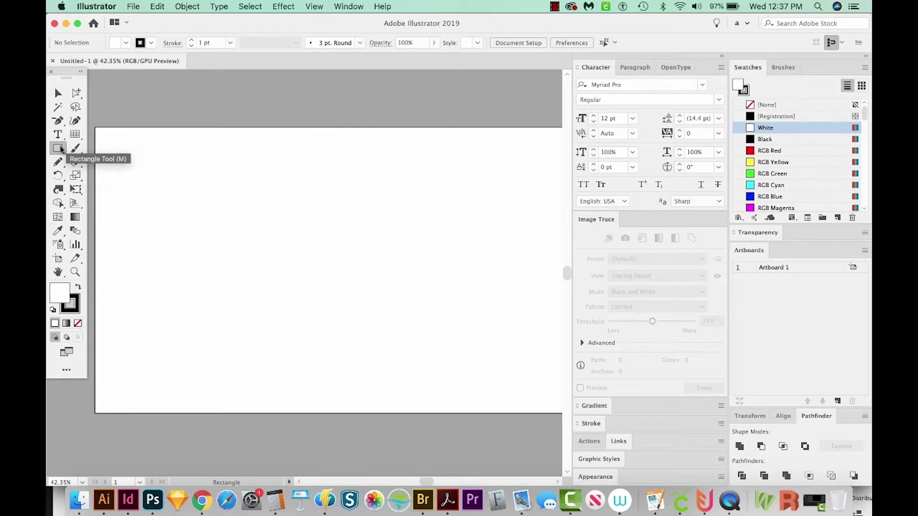
{"action": "left_click_drag", "start_coordinate": [114, 143], "coordinate": [342, 328]}
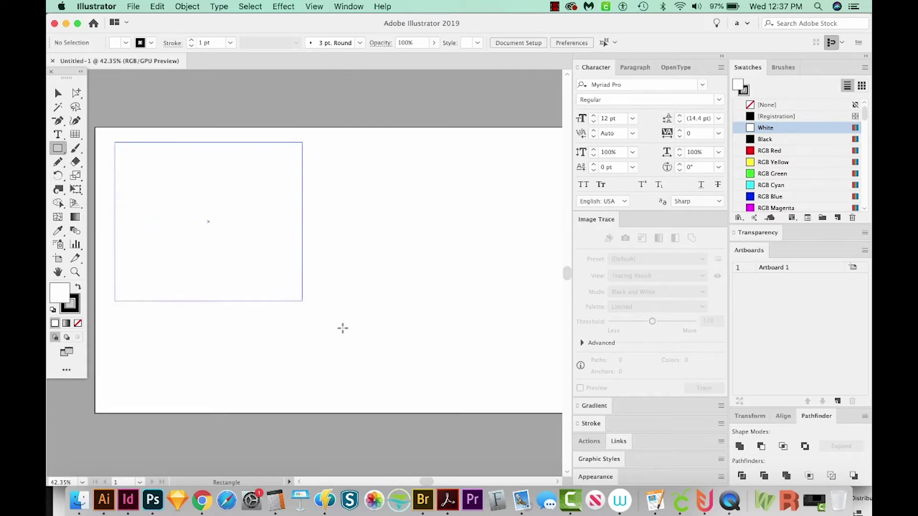
{"action": "left_click_drag", "start_coordinate": [342, 328], "coordinate": [479, 390]}
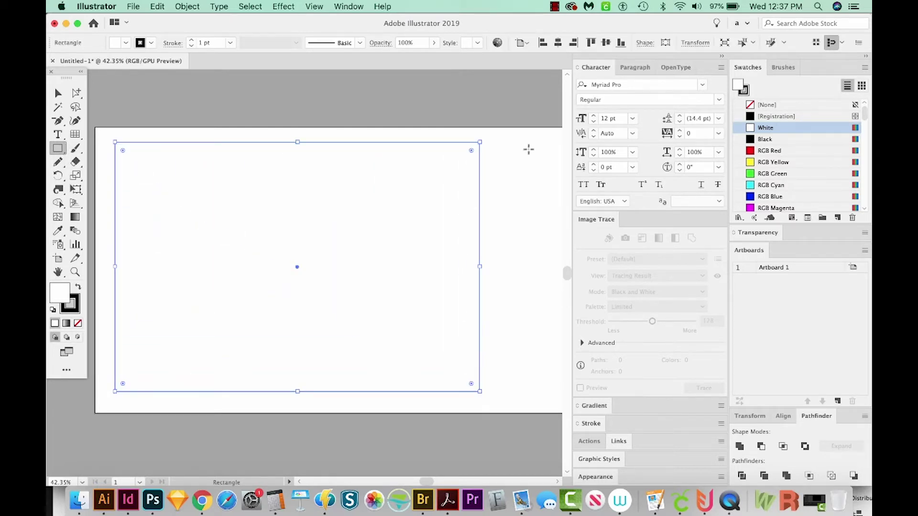
{"action": "key", "text": "space"}
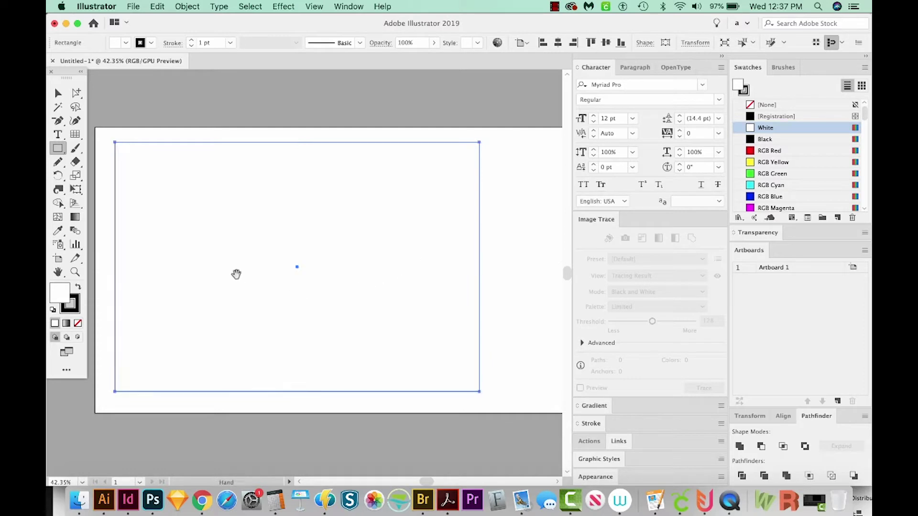
{"action": "left_click_drag", "start_coordinate": [237, 277], "coordinate": [253, 273]}
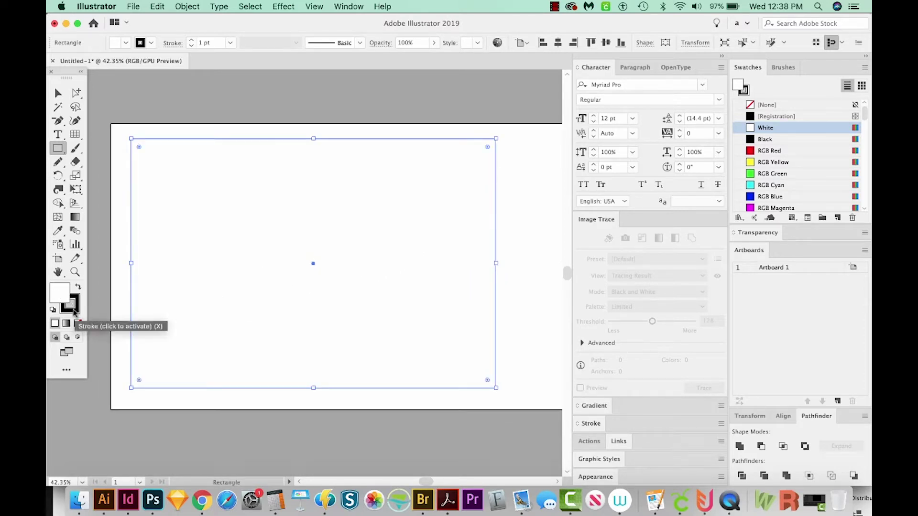
Step: Remove the rectangle's stroke and fill it with purple 580093
{"action": "left_click", "coordinate": [76, 313]}
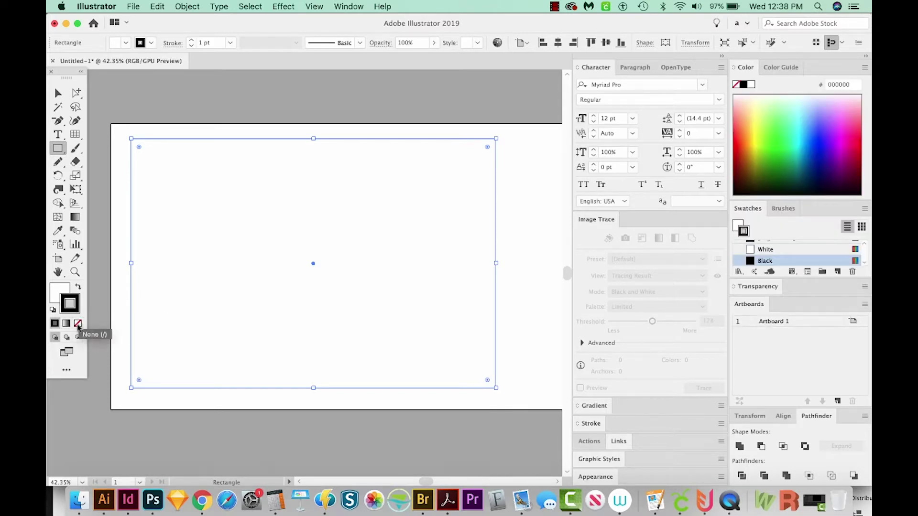
{"action": "left_click", "coordinate": [78, 323]}
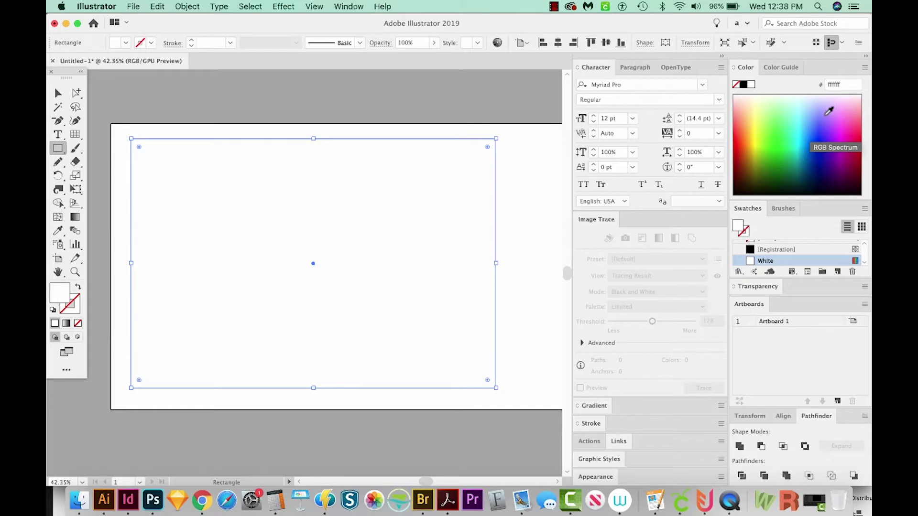
{"action": "left_click", "coordinate": [834, 161]}
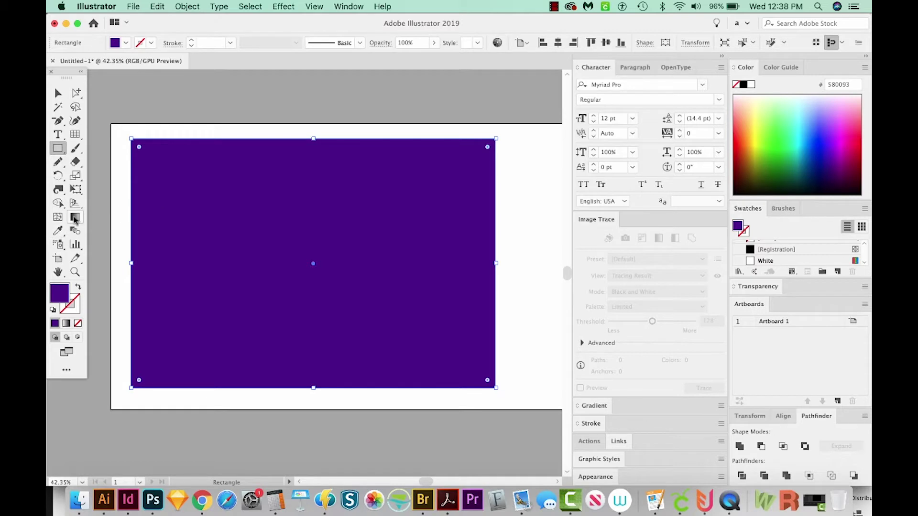
{"action": "left_click", "coordinate": [75, 219]}
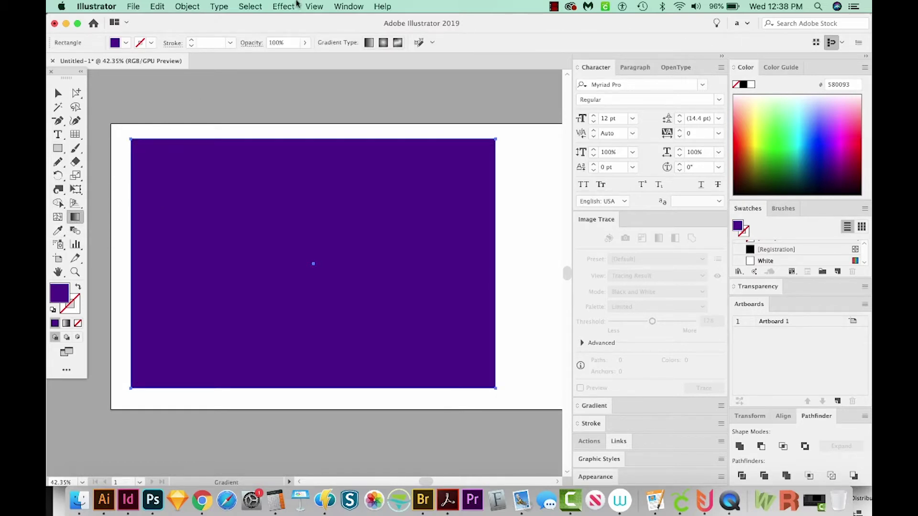
Step: Show the Gradient panel and apply a default white-to-black linear gradient to the rectangle
{"action": "left_click", "coordinate": [355, 8]}
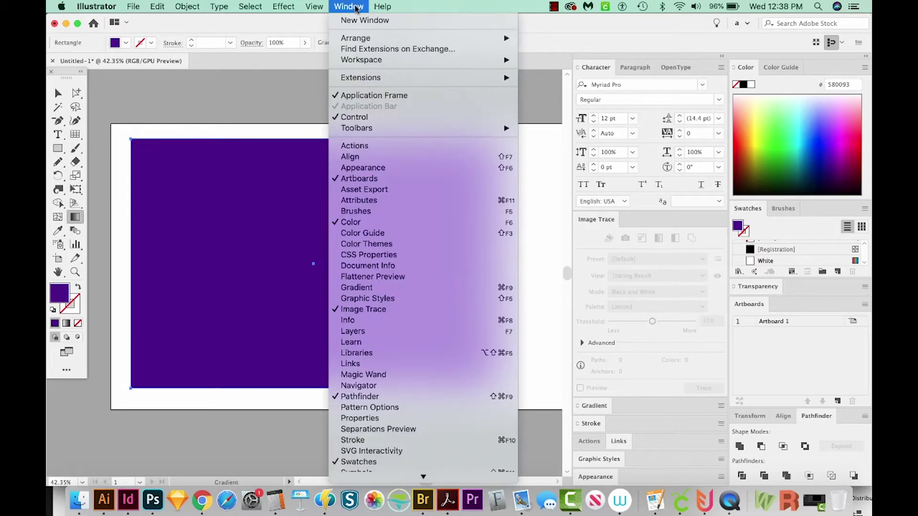
{"action": "left_click", "coordinate": [406, 288]}
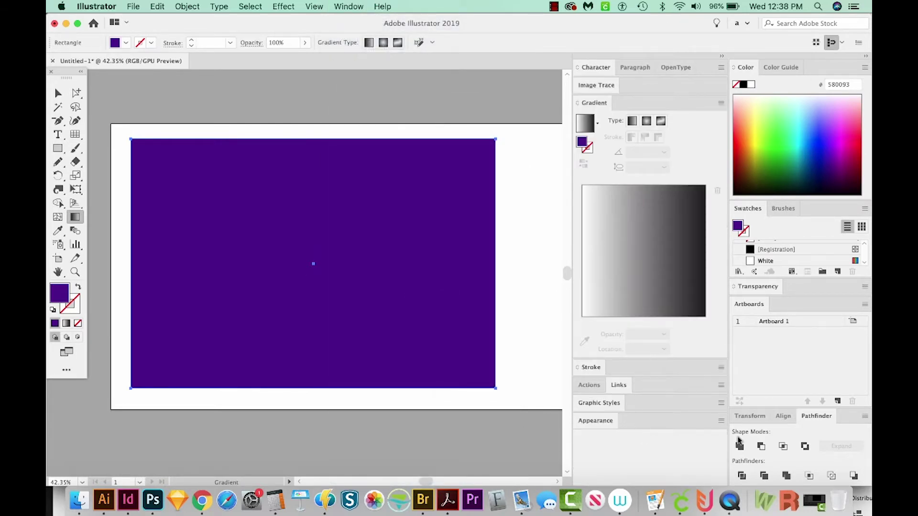
{"action": "left_click", "coordinate": [348, 8]}
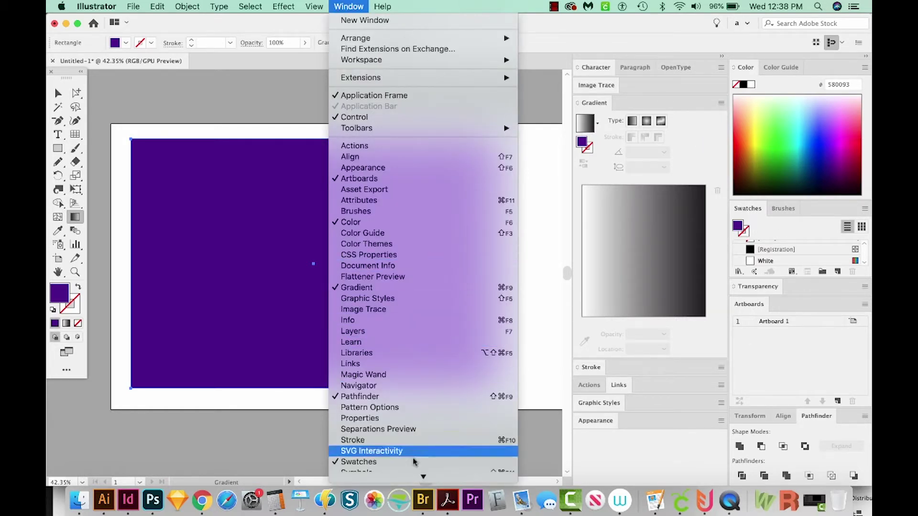
{"action": "left_click", "coordinate": [565, 320]}
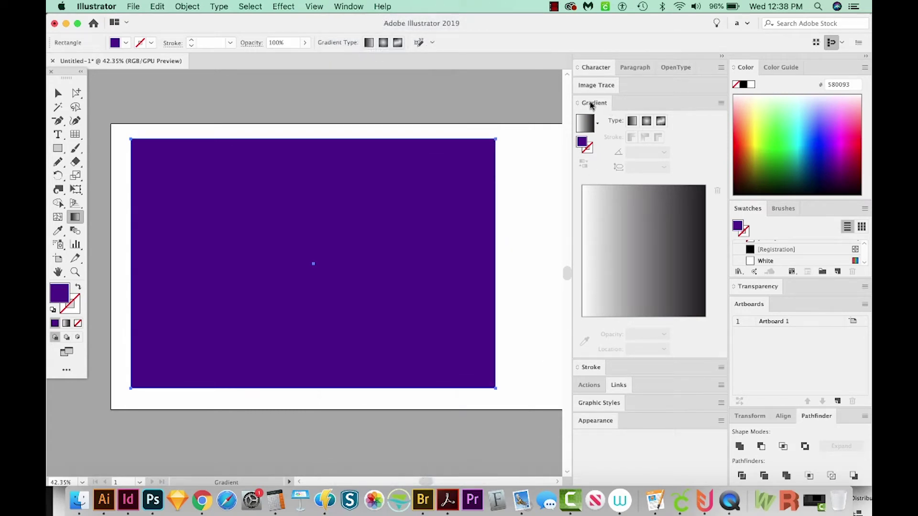
{"action": "left_click", "coordinate": [638, 244]}
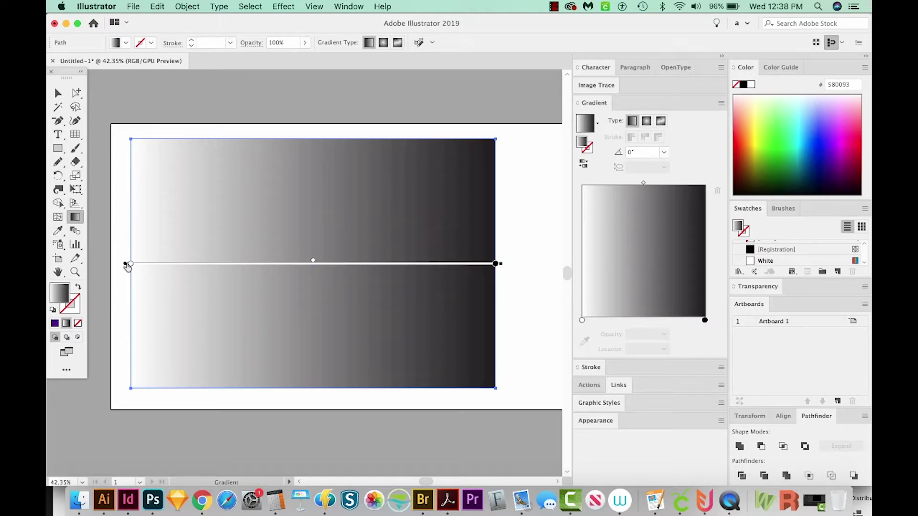
Step: Recolour the gradient stops from swatches: purple (R=102 G=45 B=145) left, dark navy right
{"action": "left_click", "coordinate": [705, 320]}
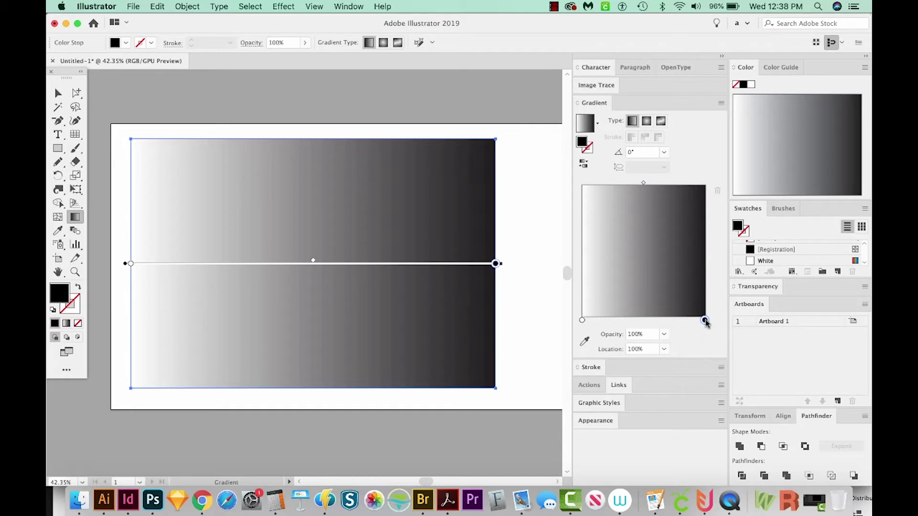
{"action": "double_click", "coordinate": [705, 321]}
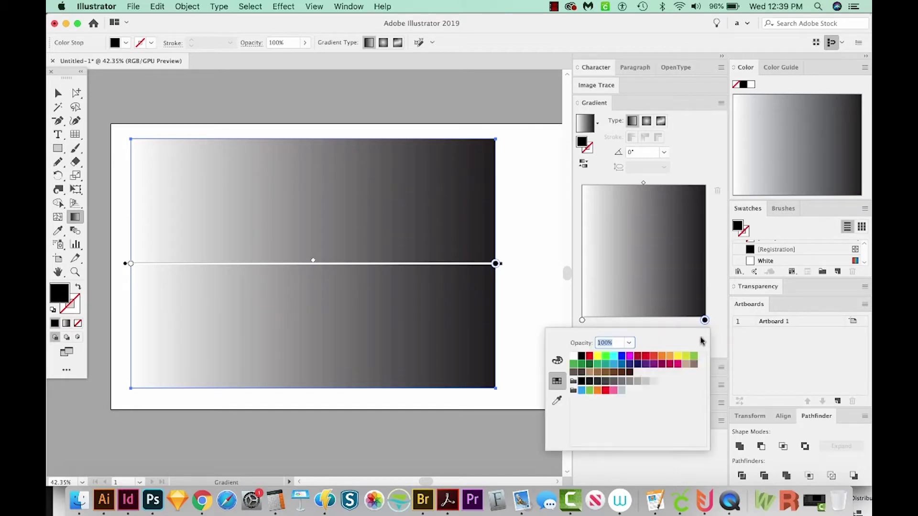
{"action": "left_click", "coordinate": [557, 383]}
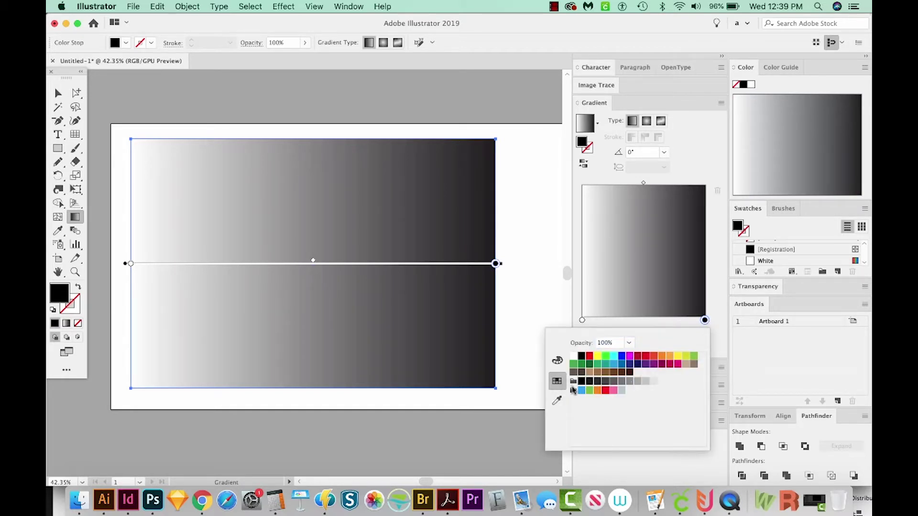
{"action": "left_click", "coordinate": [638, 364]}
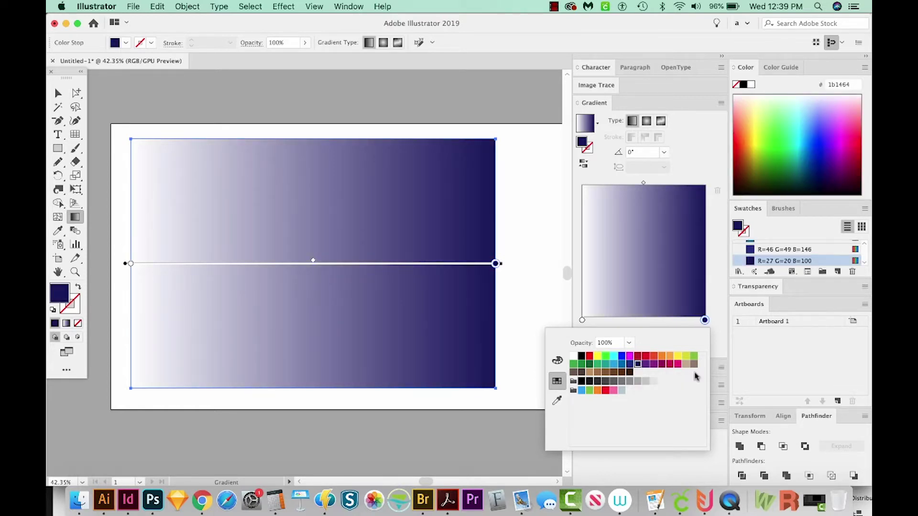
{"action": "double_click", "coordinate": [581, 321]}
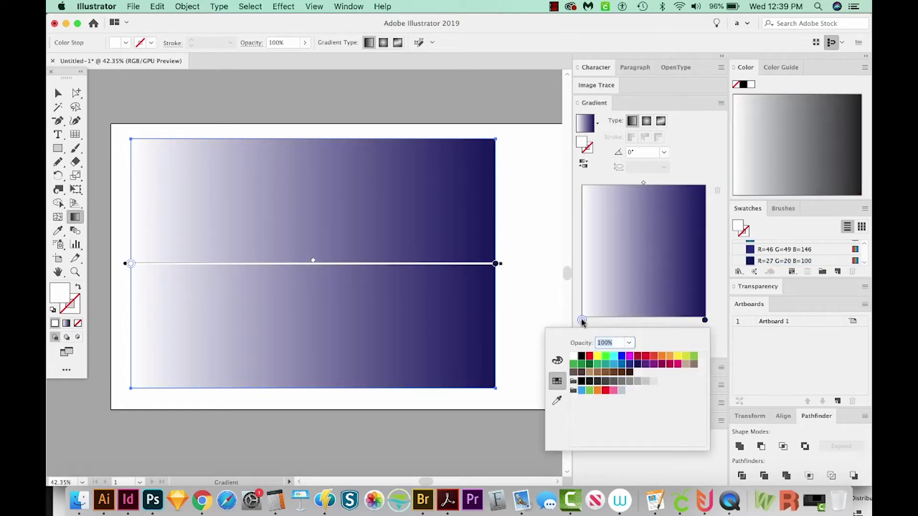
{"action": "left_click", "coordinate": [646, 368]}
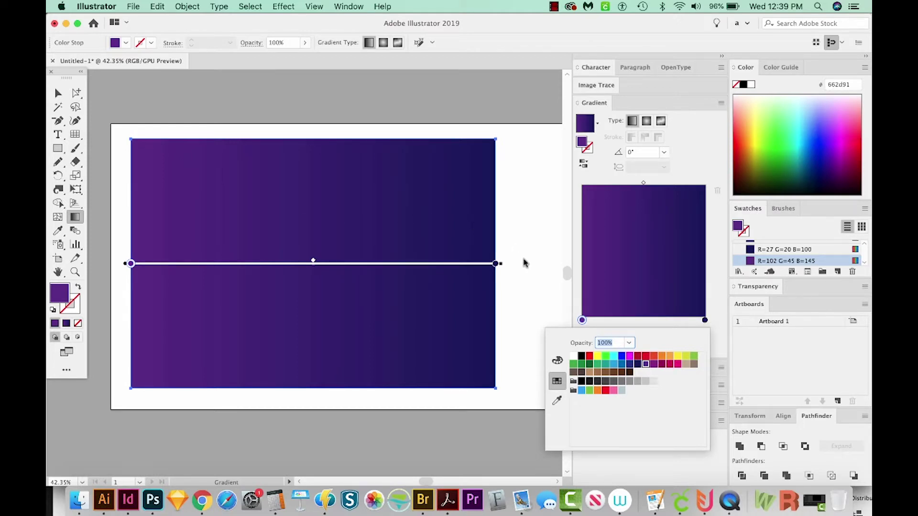
{"action": "key", "text": "Escape"}
Step: Deselect the background and draw a centred planet circle inheriting the purple-to-navy gradient
{"action": "key", "text": "v"}
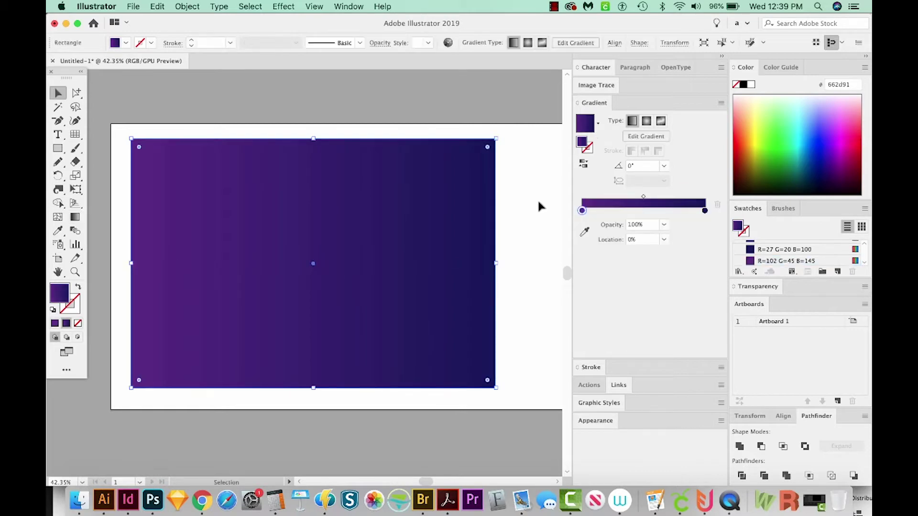
{"action": "left_click", "coordinate": [536, 178]}
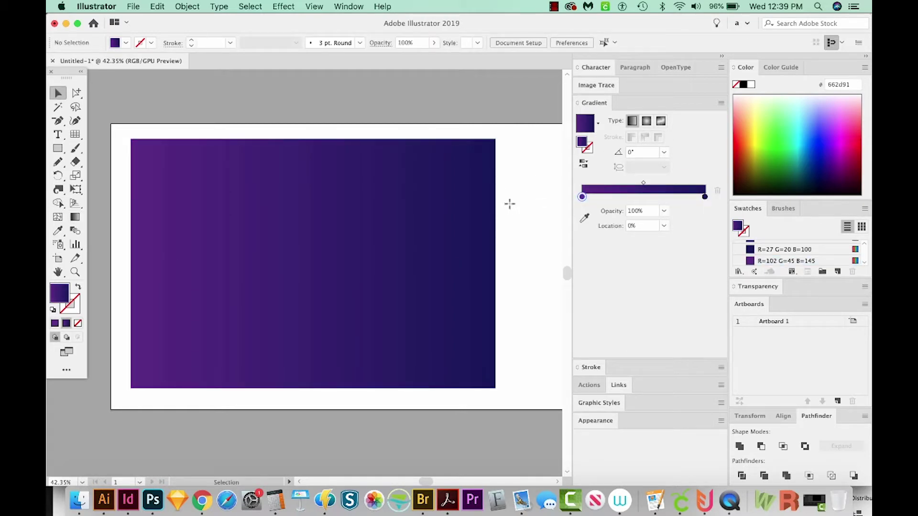
{"action": "key", "text": "l"}
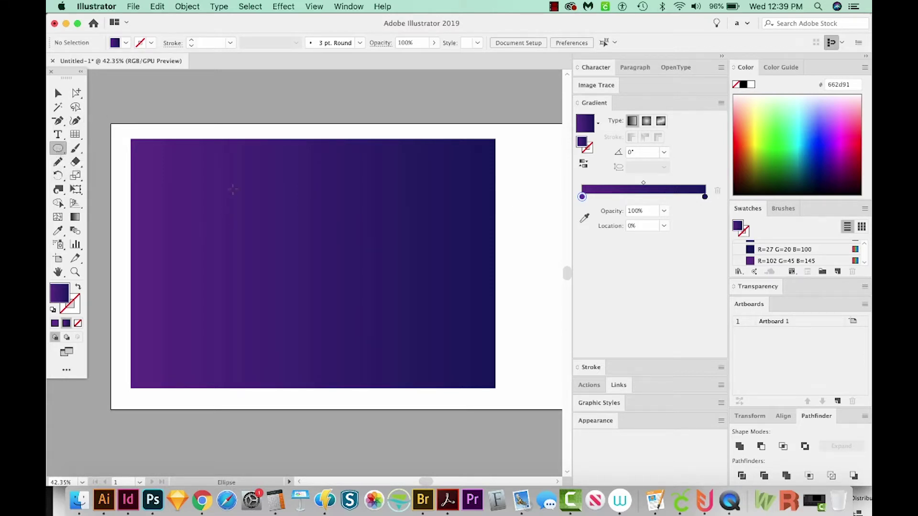
{"action": "left_click_drag", "start_coordinate": [245, 207], "coordinate": [339, 329]}
{"action": "left_click_drag", "start_coordinate": [340, 329], "coordinate": [356, 345]}
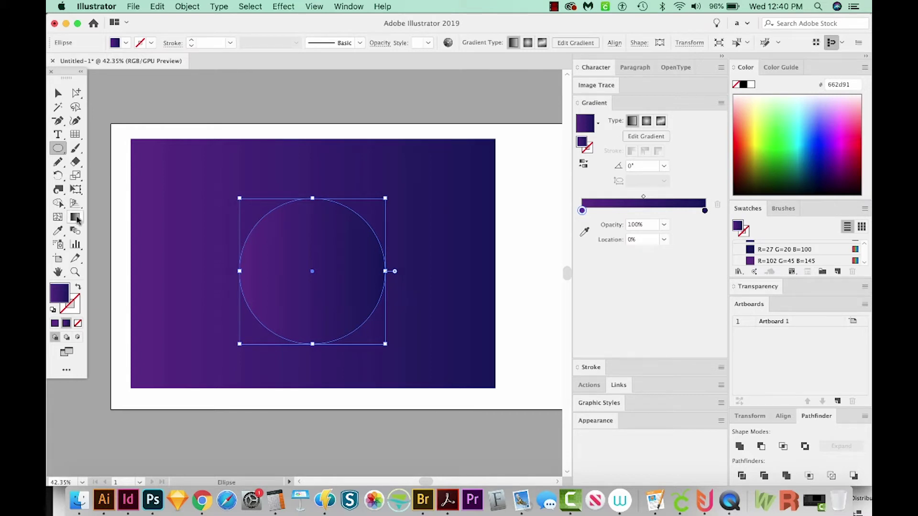
Step: Rotate the circle's gradient annotator to run diagonally (~17.7°) from lower left to upper right
{"action": "left_click", "coordinate": [75, 216]}
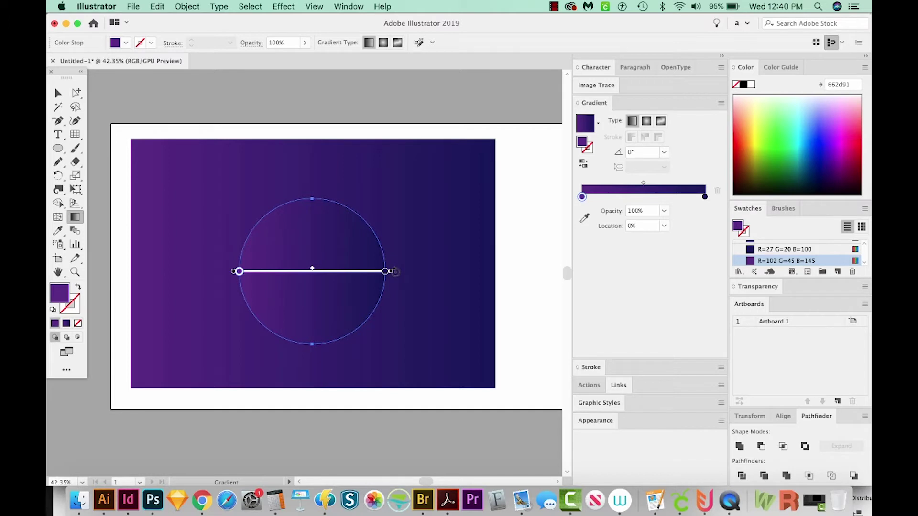
{"action": "left_click_drag", "start_coordinate": [393, 271], "coordinate": [377, 174]}
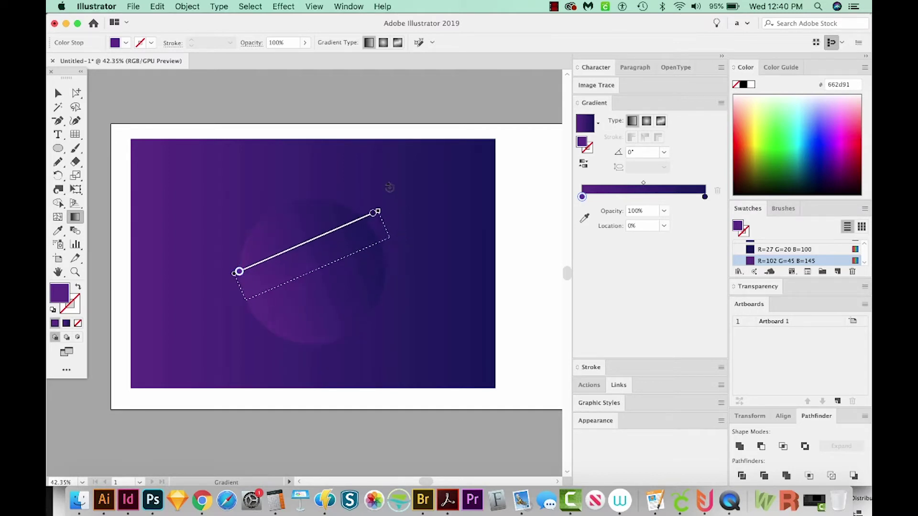
{"action": "left_click_drag", "start_coordinate": [378, 173], "coordinate": [378, 165]}
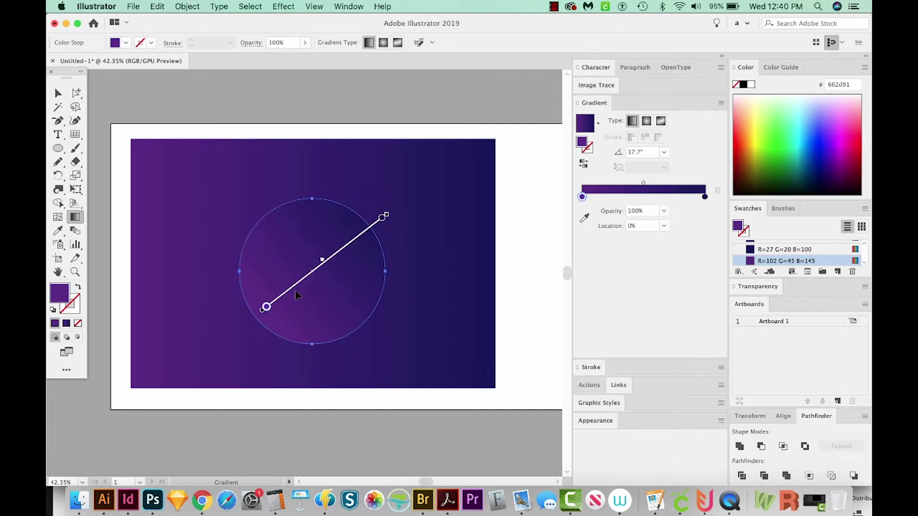
{"action": "left_click_drag", "start_coordinate": [332, 261], "coordinate": [319, 271]}
{"action": "double_click", "coordinate": [369, 228]}
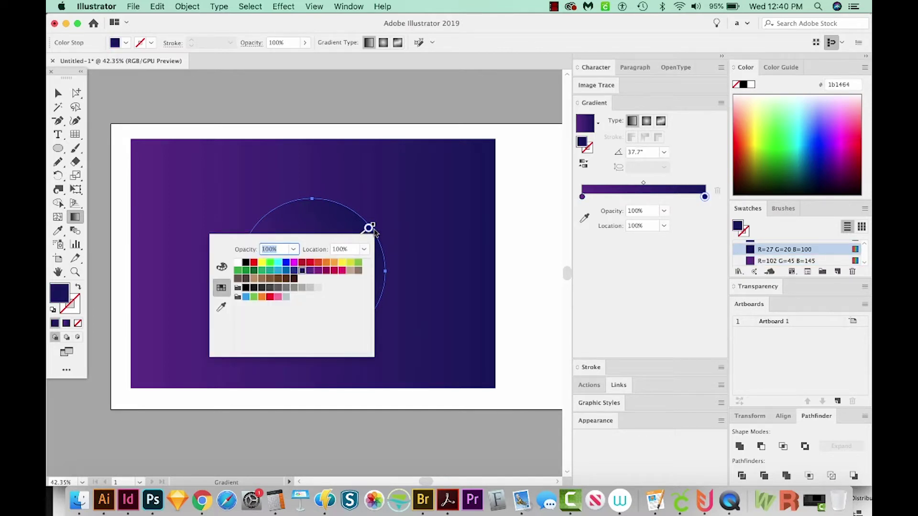
Step: Recolour the circle's gradient stops: dark red at the start, orange at the end
{"action": "left_click", "coordinate": [326, 264]}
{"action": "left_click", "coordinate": [361, 227]}
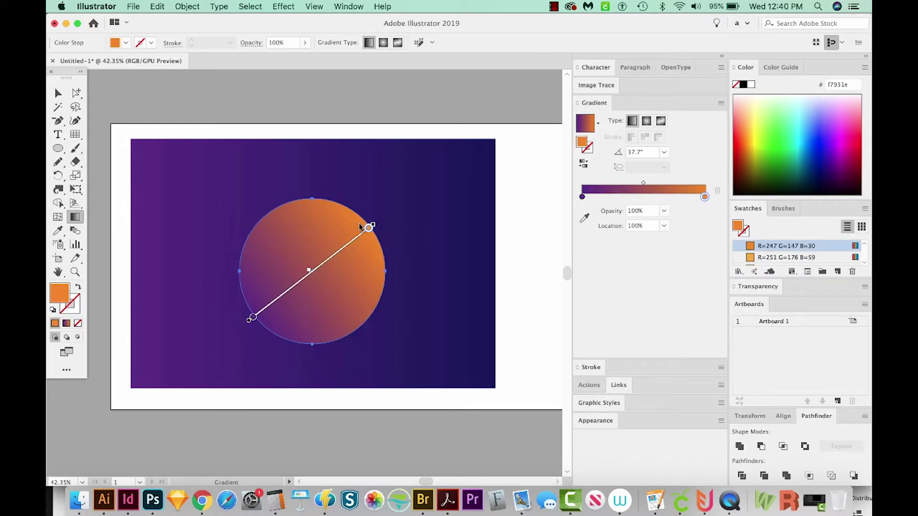
{"action": "double_click", "coordinate": [252, 320]}
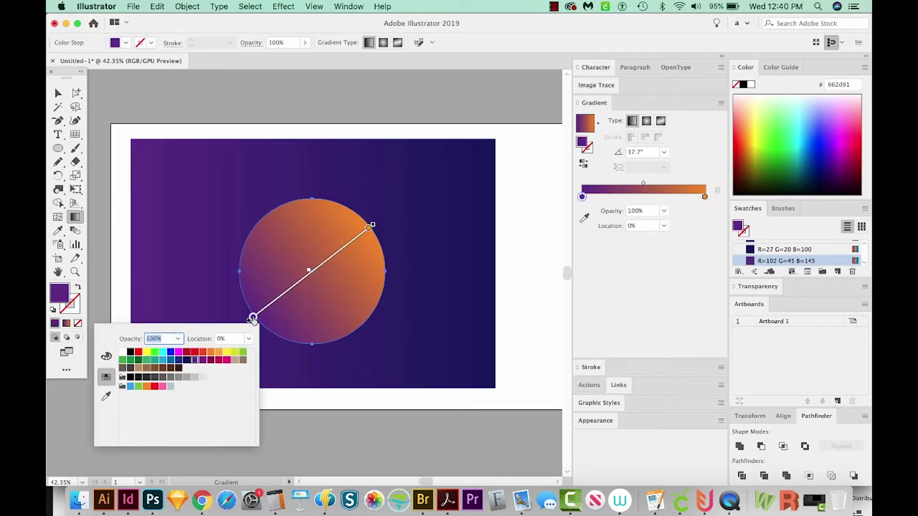
{"action": "left_click", "coordinate": [186, 352]}
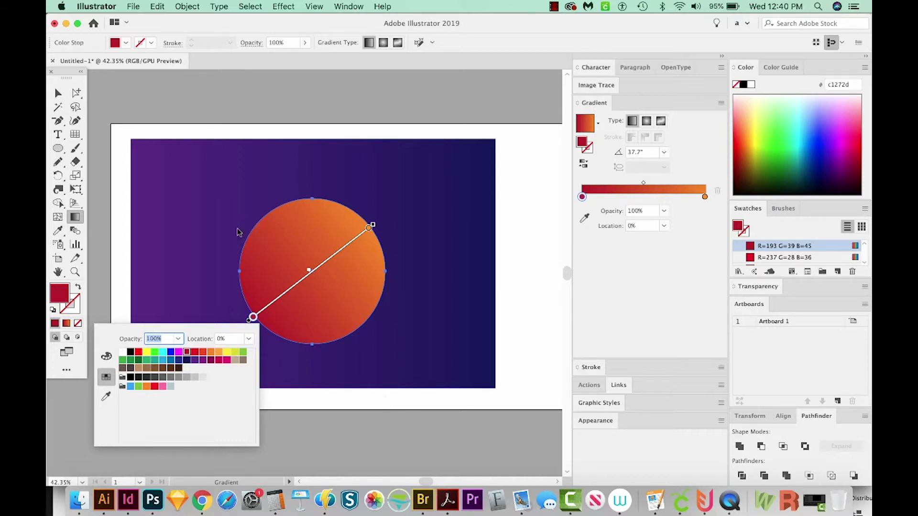
{"action": "left_click", "coordinate": [344, 261]}
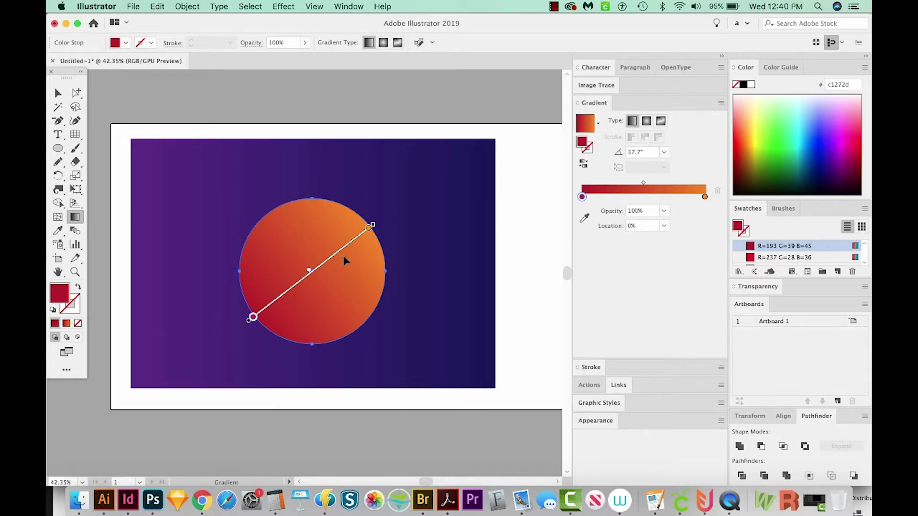
Step: Pan the artboard down and draw a thin red-to-orange gradient bar above it
{"action": "left_click", "coordinate": [60, 95]}
{"action": "key", "text": "l"}
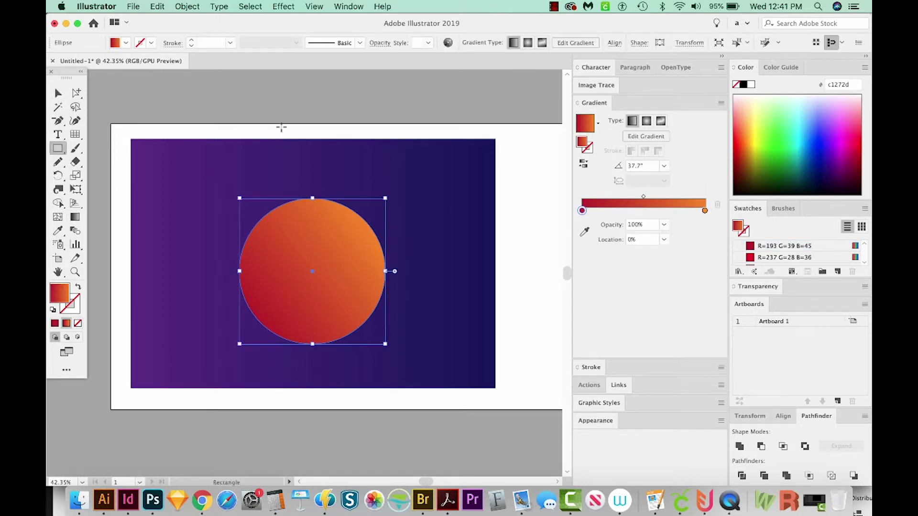
{"action": "left_click_drag", "start_coordinate": [272, 115], "coordinate": [273, 187]}
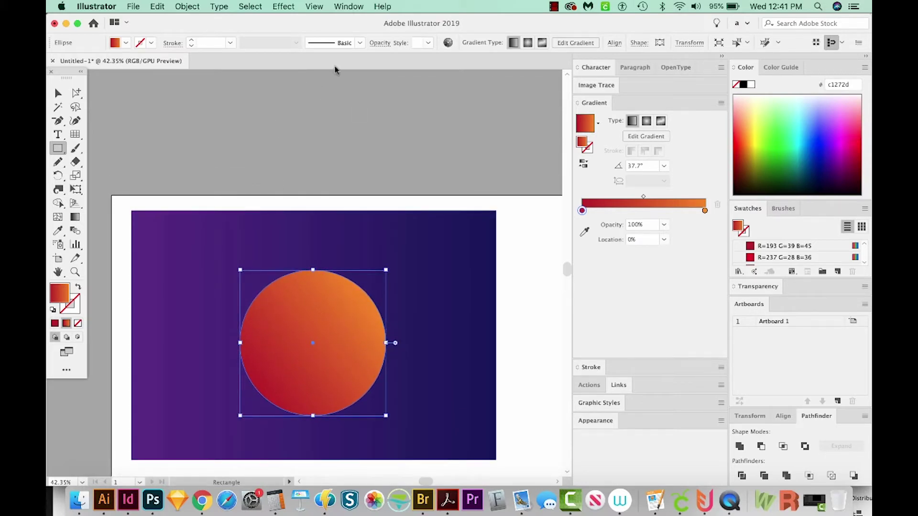
{"action": "left_click", "coordinate": [315, 6]}
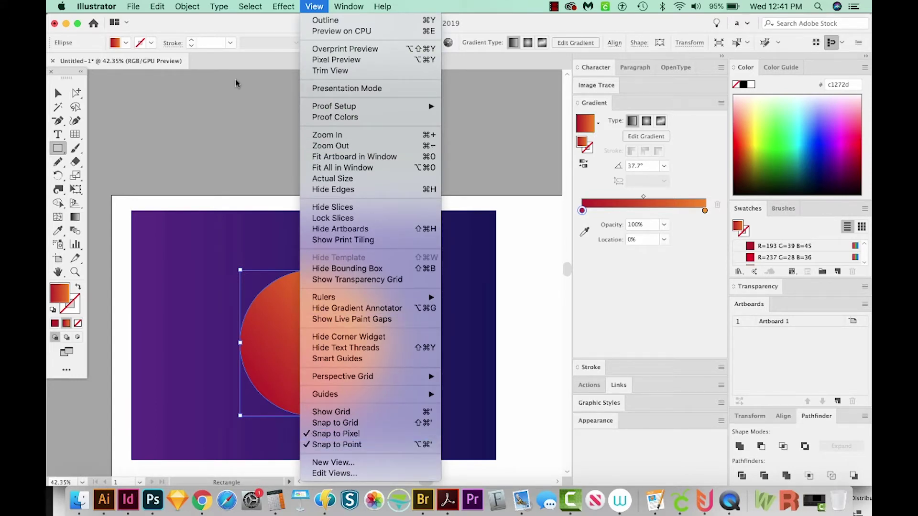
{"action": "left_click", "coordinate": [311, 176]}
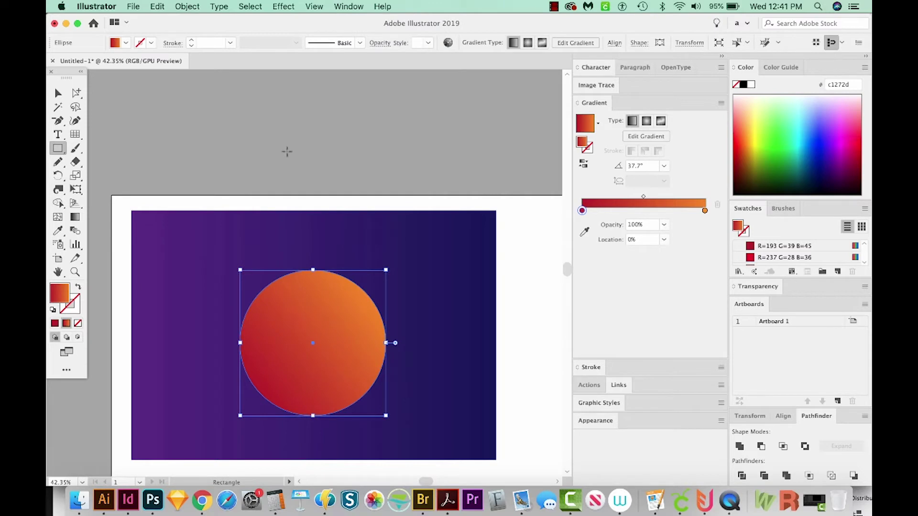
{"action": "left_click_drag", "start_coordinate": [240, 102], "coordinate": [416, 109]}
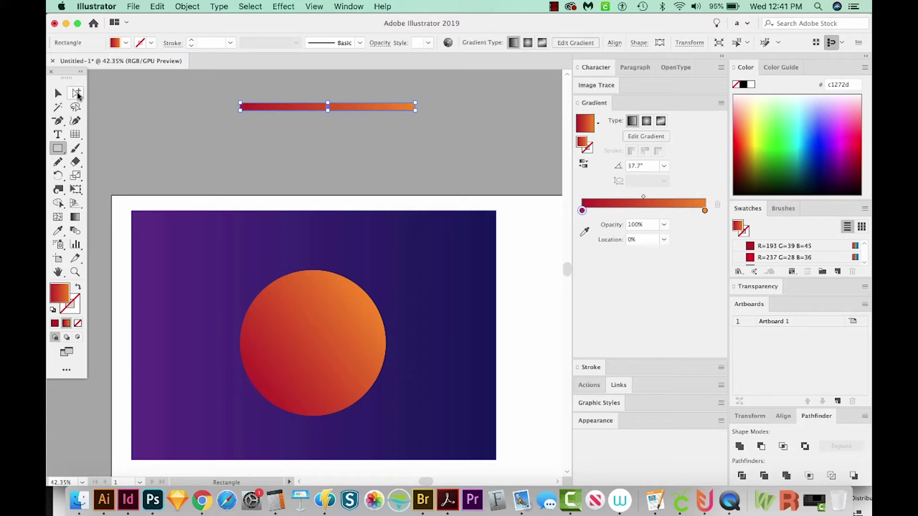
Step: Switch to the Group Selection tool and zoom in on the gradient bar
{"action": "left_click", "coordinate": [74, 95]}
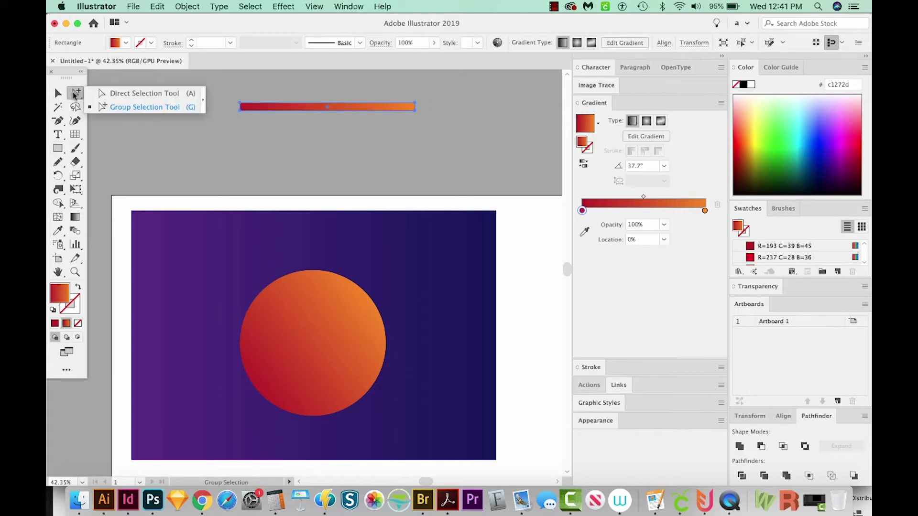
{"action": "left_click", "coordinate": [132, 108]}
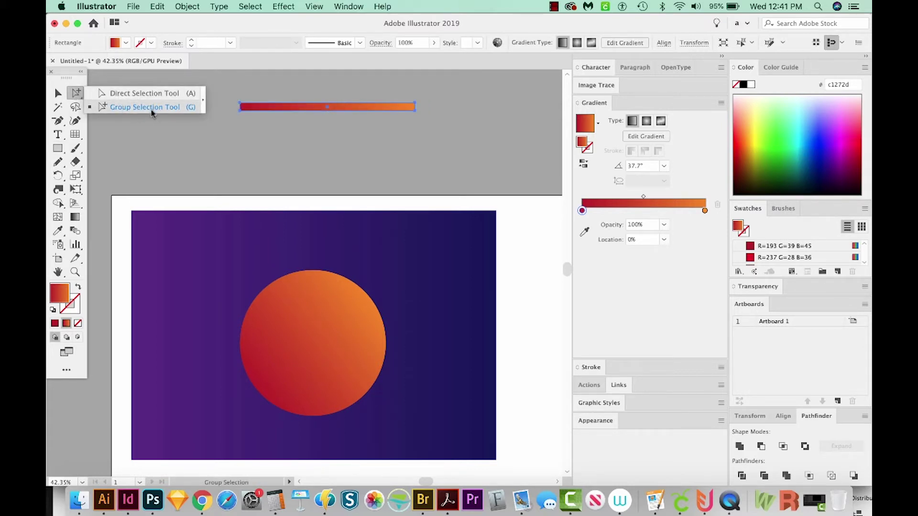
{"action": "key", "text": "z"}
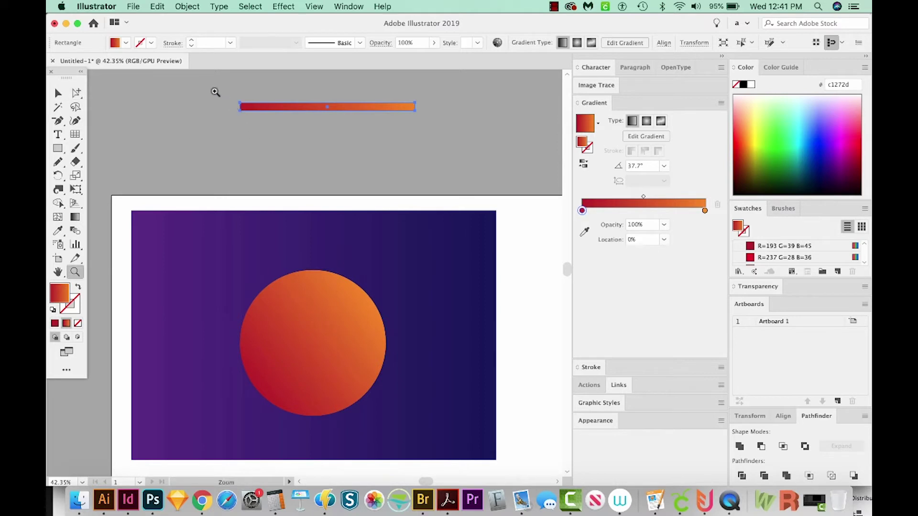
{"action": "mouse_move", "coordinate": [210, 83]}
{"action": "left_mouse_down"}
{"action": "mouse_move", "coordinate": [455, 230]}
{"action": "mouse_move", "coordinate": [461, 244]}
{"action": "left_mouse_up"}
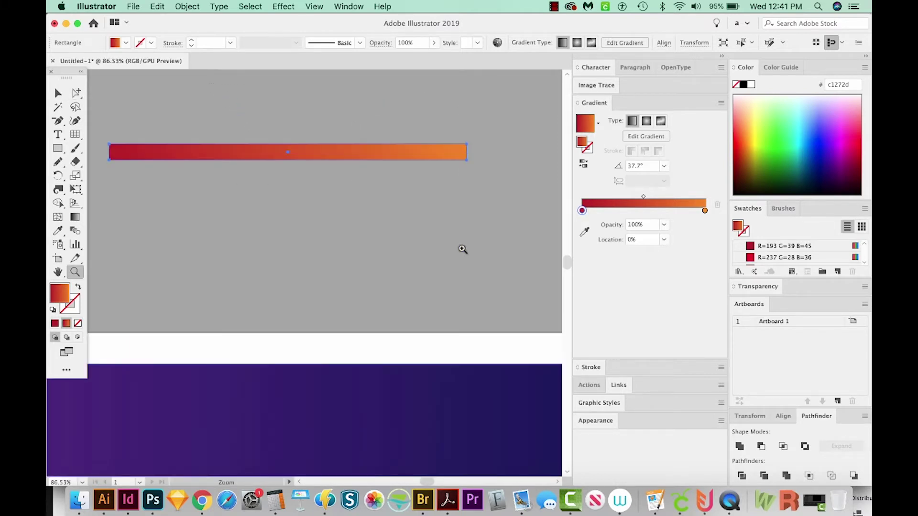
{"action": "left_click", "coordinate": [76, 93]}
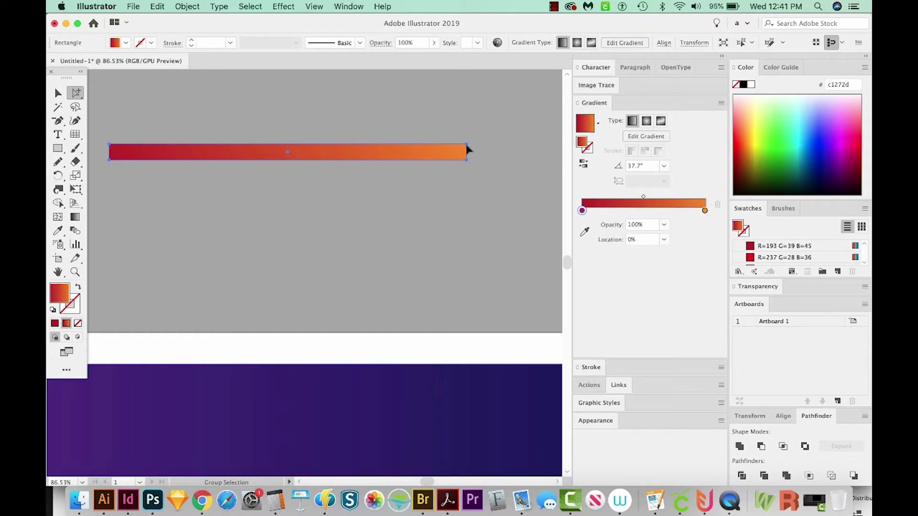
Step: Option-Shift-drag a copy of the bar to sit directly beneath the original
{"action": "left_click_drag", "start_coordinate": [467, 150], "coordinate": [469, 152]}
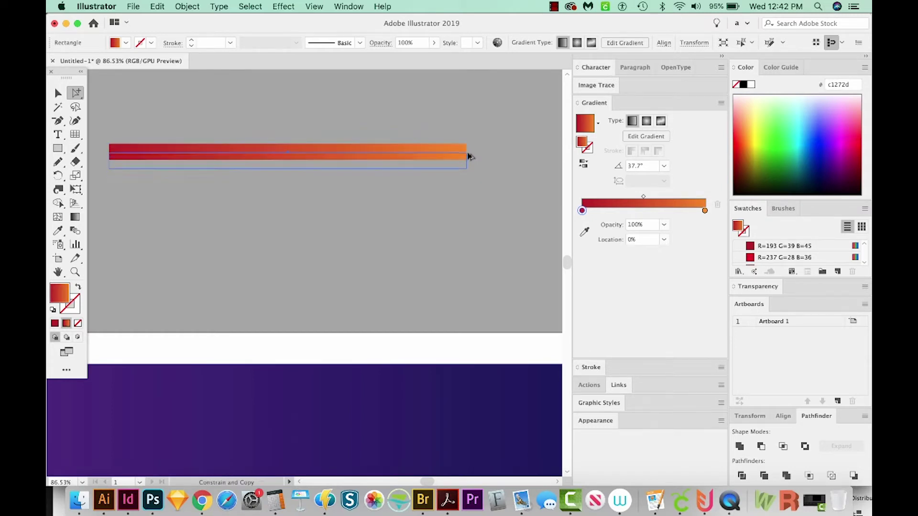
{"action": "left_click_drag", "start_coordinate": [470, 153], "coordinate": [470, 160]}
{"action": "left_click_drag", "start_coordinate": [469, 161], "coordinate": [469, 163]}
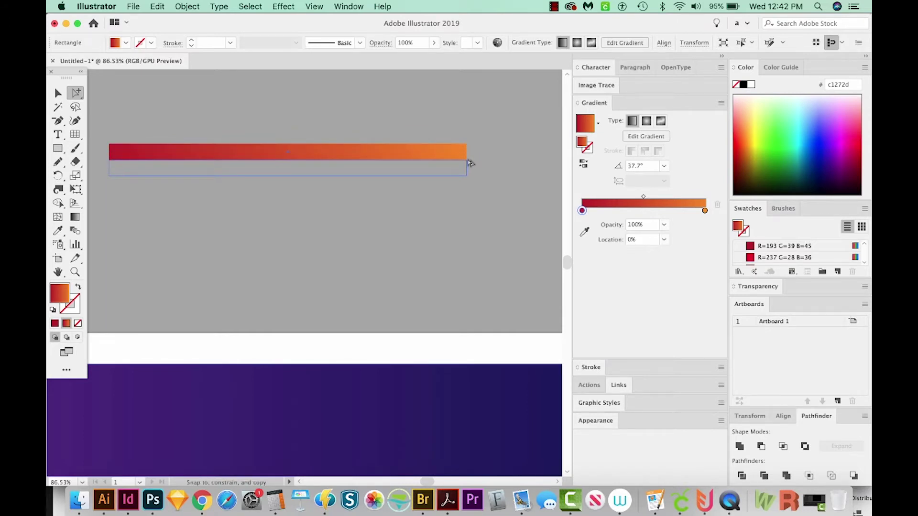
{"action": "left_click_drag", "start_coordinate": [470, 163], "coordinate": [470, 151]}
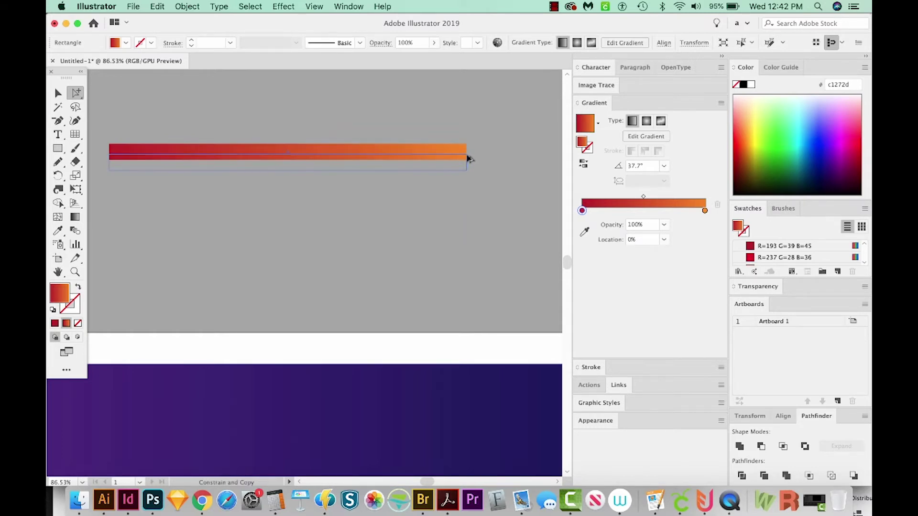
{"action": "left_click_drag", "start_coordinate": [468, 151], "coordinate": [468, 164]}
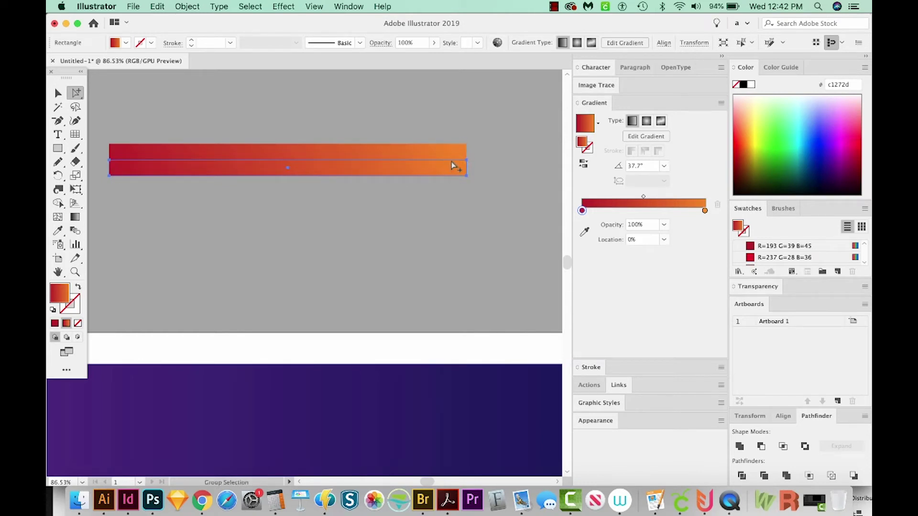
Step: Check the strips in Outline view, then duplicate the strip two more steps downward with Transform Again
{"action": "key", "text": "ctrl+y"}
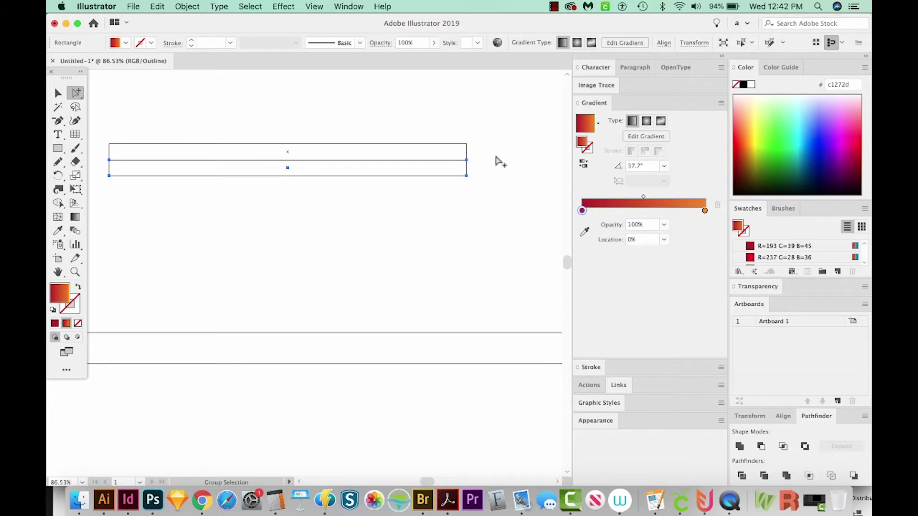
{"action": "key", "text": "ctrl"}
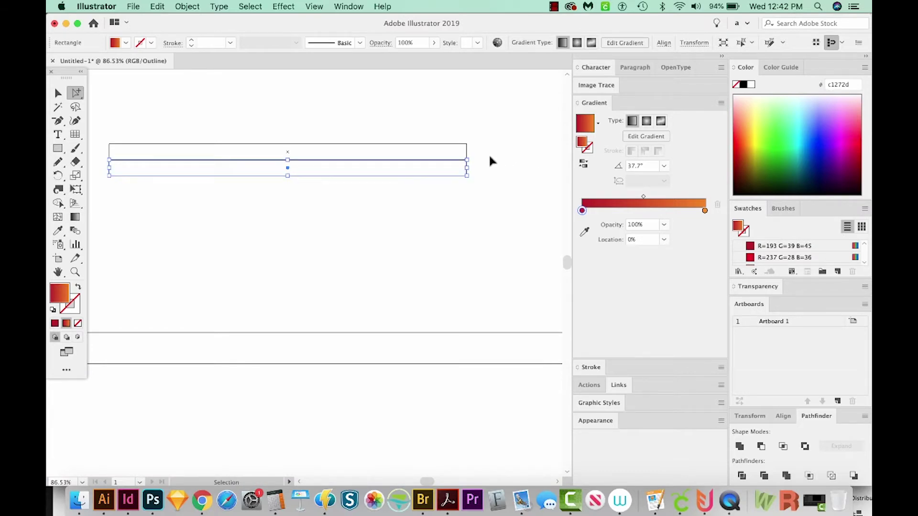
{"action": "key", "text": "ctrl+y"}
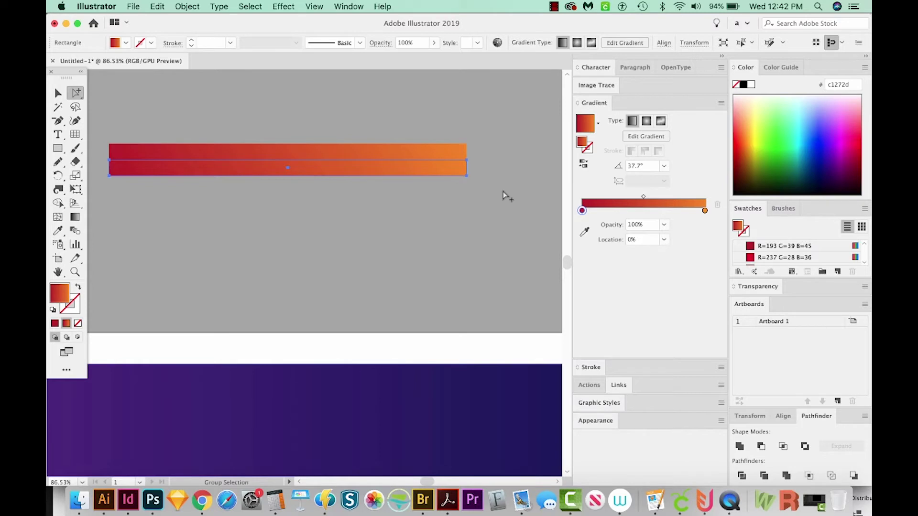
{"action": "key", "text": "ctrl+d"}
{"action": "key", "text": "ctrl+d"}
{"action": "key", "text": "ctrl+d"}
{"action": "key", "text": "ctrl+d"}
{"action": "key", "text": "ctrl+d"}
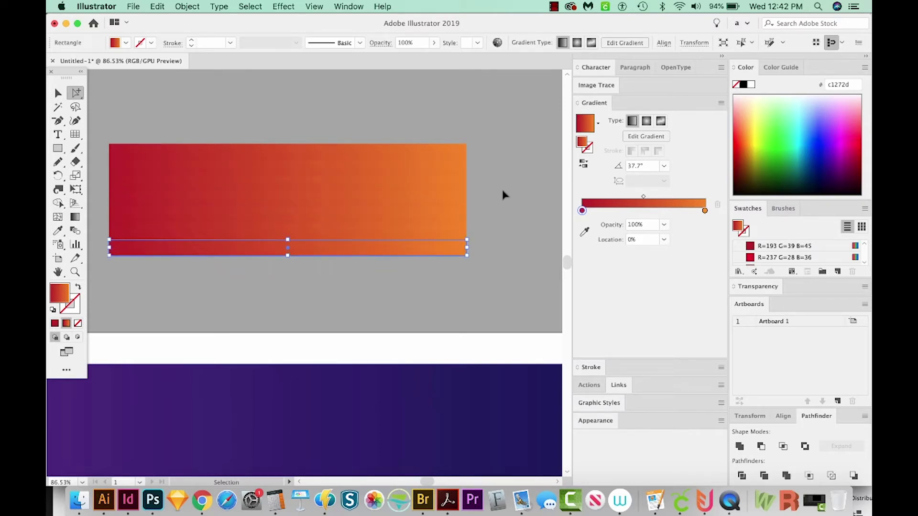
{"action": "key", "text": "ctrl+d"}
{"action": "key", "text": "ctrl+d"}
{"action": "key", "text": "ctrl+d"}
{"action": "key", "text": "ctrl+d"}
{"action": "key", "text": "ctrl+d"}
{"action": "key", "text": "ctrl+d"}
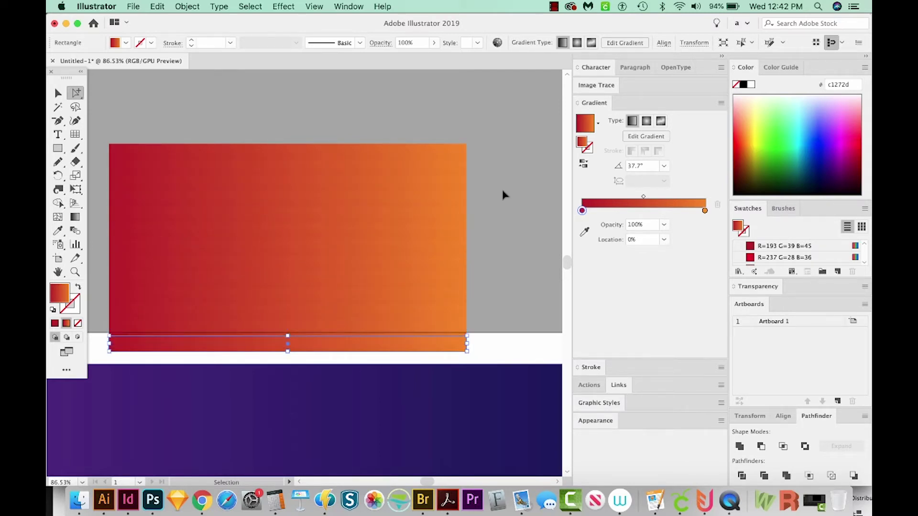
Step: Verify the full stack of strips in Outline view, return to Preview and deselect
{"action": "key", "text": "v"}
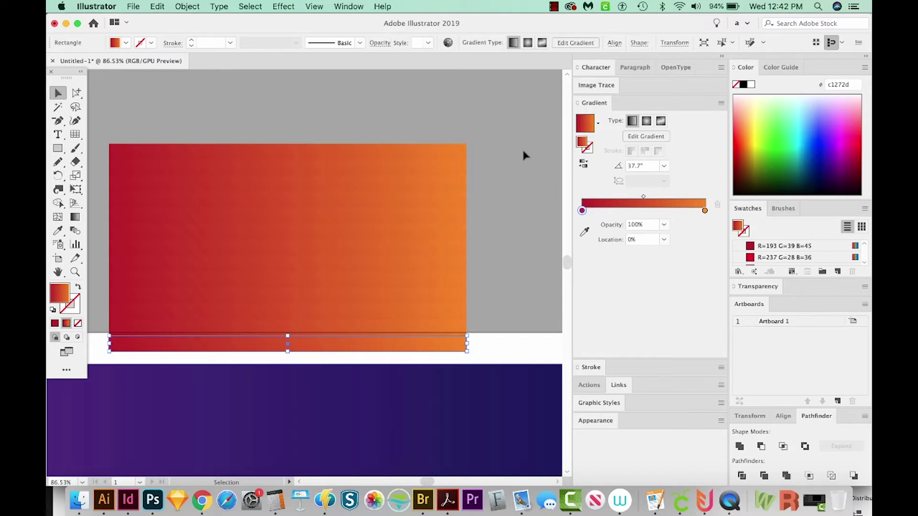
{"action": "key", "text": "ctrl+y"}
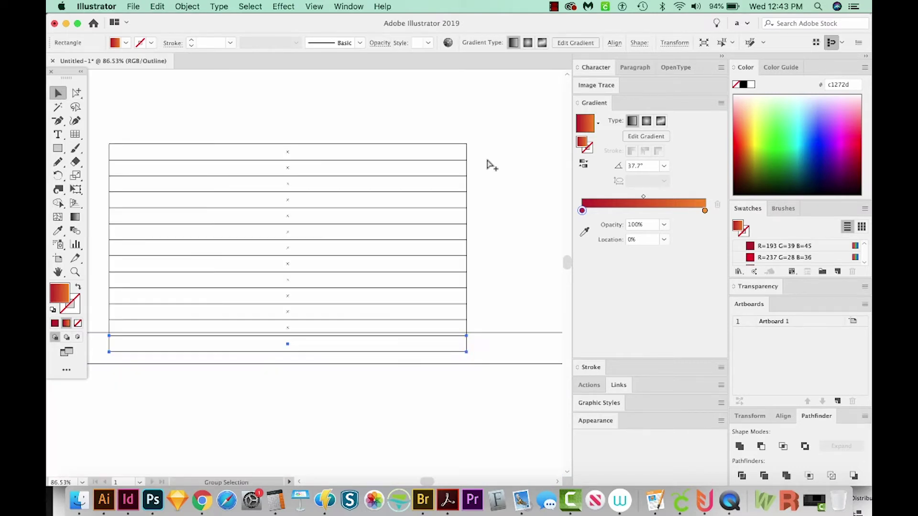
{"action": "key", "text": "a"}
{"action": "key", "text": "ctrl+y"}
{"action": "left_click", "coordinate": [492, 201]}
{"action": "scroll", "coordinate": [492, 194], "scroll_direction": "down", "scroll_amount": 2}
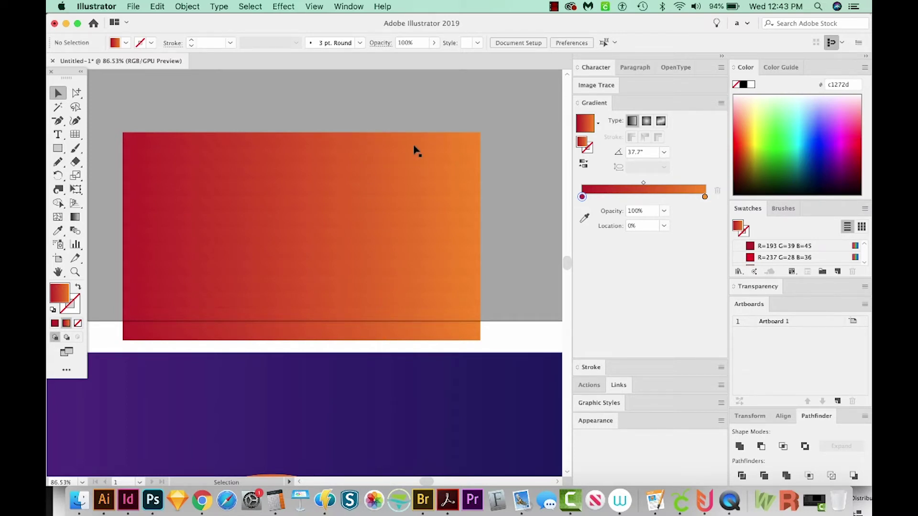
Step: Shorten the upper gradient strips from their right ends by varying amounts
{"action": "left_click", "coordinate": [445, 160]}
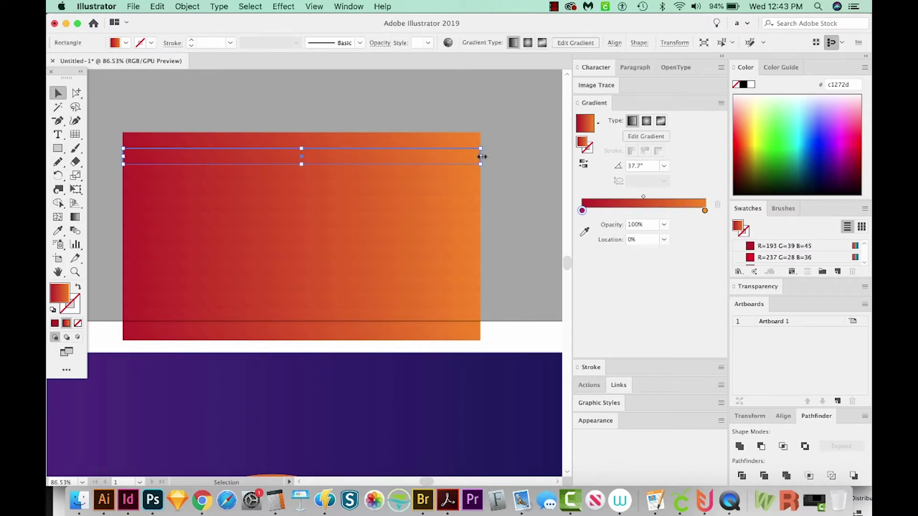
{"action": "left_click_drag", "start_coordinate": [482, 156], "coordinate": [426, 156]}
{"action": "left_click", "coordinate": [450, 176]}
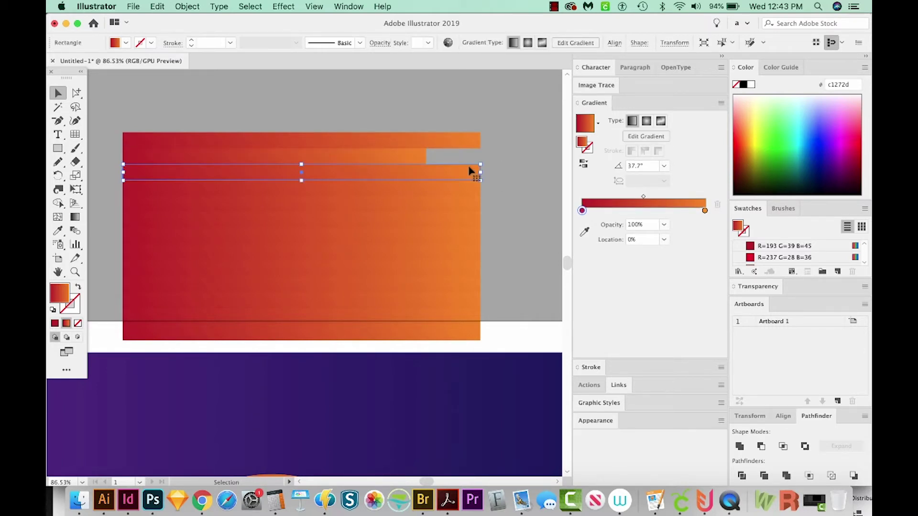
{"action": "mouse_move", "coordinate": [481, 172]}
{"action": "left_mouse_down"}
{"action": "mouse_move", "coordinate": [440, 172]}
{"action": "mouse_move", "coordinate": [397, 188]}
{"action": "left_mouse_up"}
{"action": "left_click", "coordinate": [473, 188]}
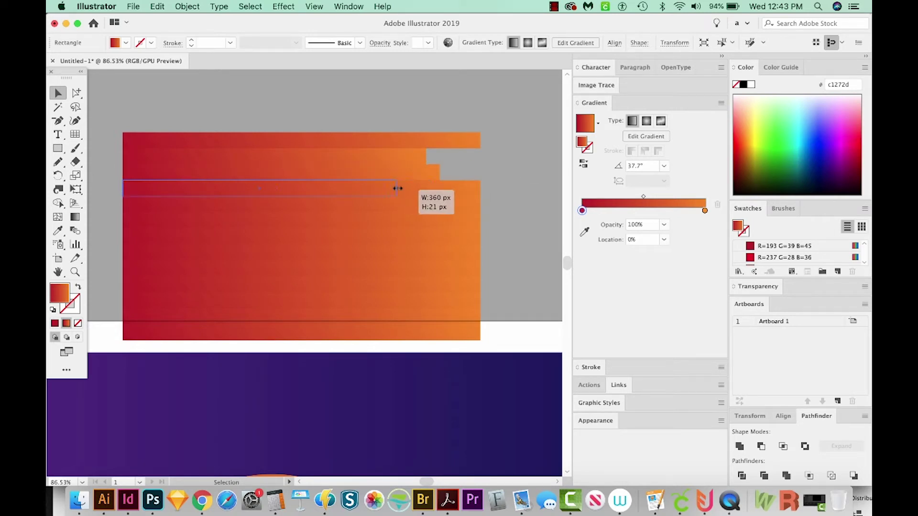
{"action": "left_click", "coordinate": [477, 204]}
{"action": "left_click_drag", "start_coordinate": [480, 203], "coordinate": [450, 204]}
{"action": "left_click_drag", "start_coordinate": [479, 220], "coordinate": [468, 220]}
Step: Shorten the lower strips to different lengths so the block's right edge is staggered
{"action": "left_click", "coordinate": [477, 252]}
{"action": "left_click_drag", "start_coordinate": [479, 253], "coordinate": [434, 252]}
{"action": "left_click_drag", "start_coordinate": [468, 220], "coordinate": [435, 225]}
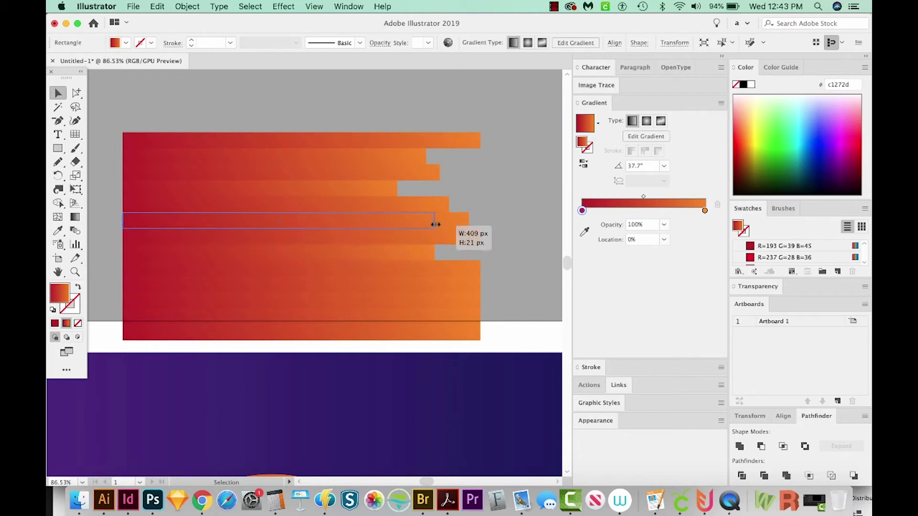
{"action": "left_click_drag", "start_coordinate": [480, 267], "coordinate": [464, 267]}
{"action": "mouse_move", "coordinate": [479, 299]}
{"action": "left_mouse_down"}
{"action": "mouse_move", "coordinate": [441, 299]}
{"action": "mouse_move", "coordinate": [418, 315]}
{"action": "left_mouse_up"}
{"action": "left_click_drag", "start_coordinate": [479, 330], "coordinate": [471, 331]}
{"action": "left_click", "coordinate": [540, 126]}
{"action": "scroll", "coordinate": [539, 125], "scroll_direction": "down", "scroll_amount": 2}
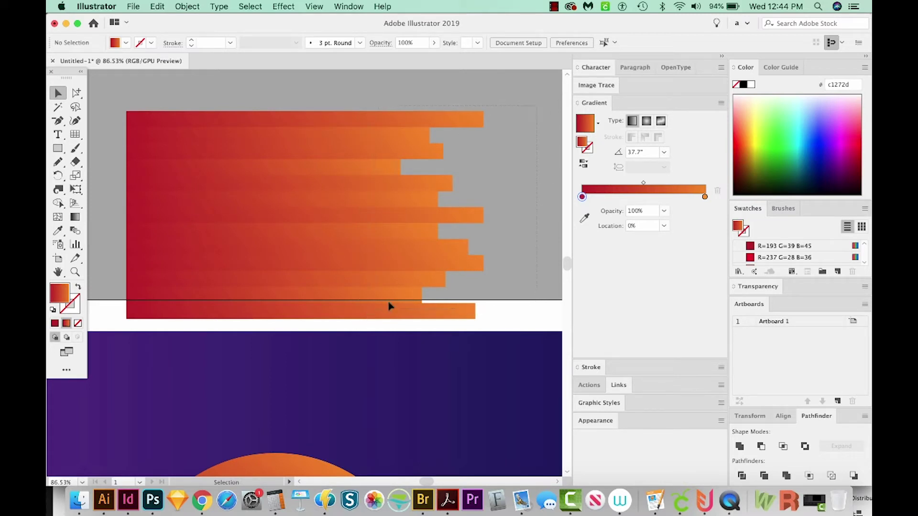
Step: Select all strips and Unite them in Pathfinder into one gradient shape
{"action": "key", "text": "super+a"}
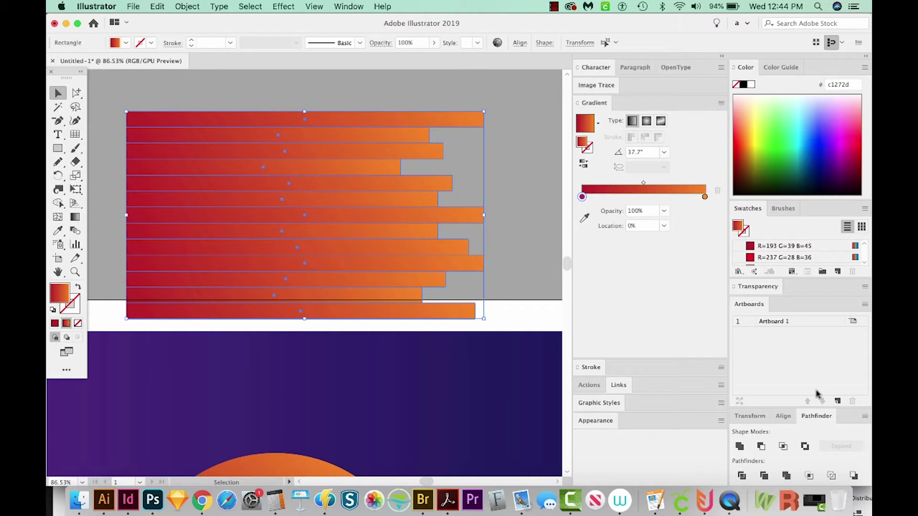
{"action": "left_click", "coordinate": [739, 447]}
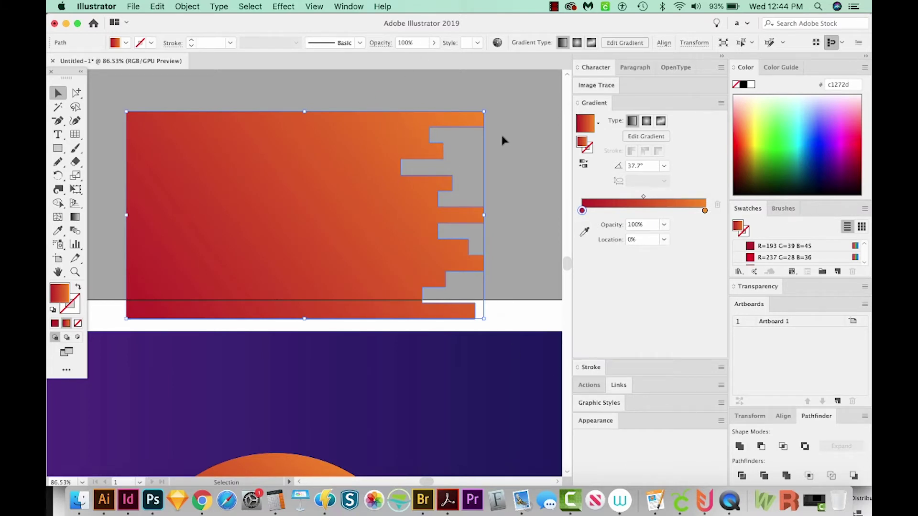
Step: With Direct Selection, round the stepped right-edge corners by about 9 px into drip shapes
{"action": "key", "text": "a"}
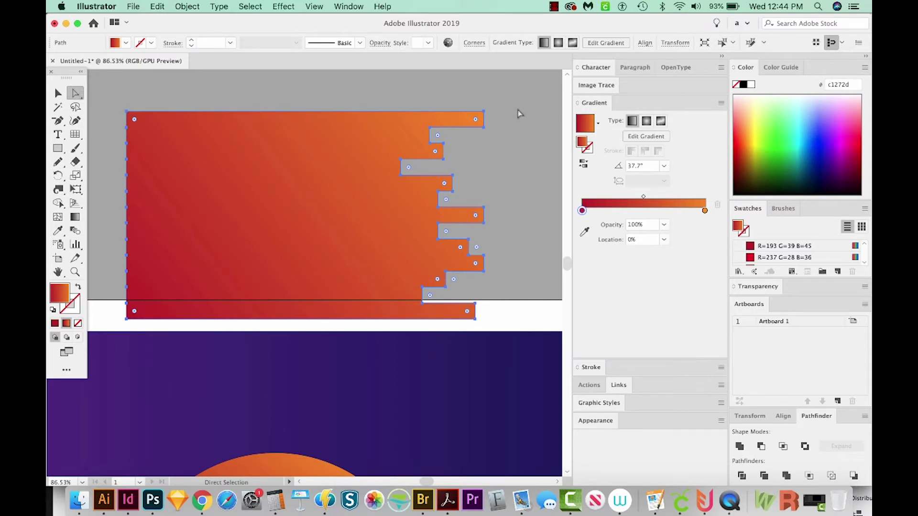
{"action": "left_click", "coordinate": [375, 324]}
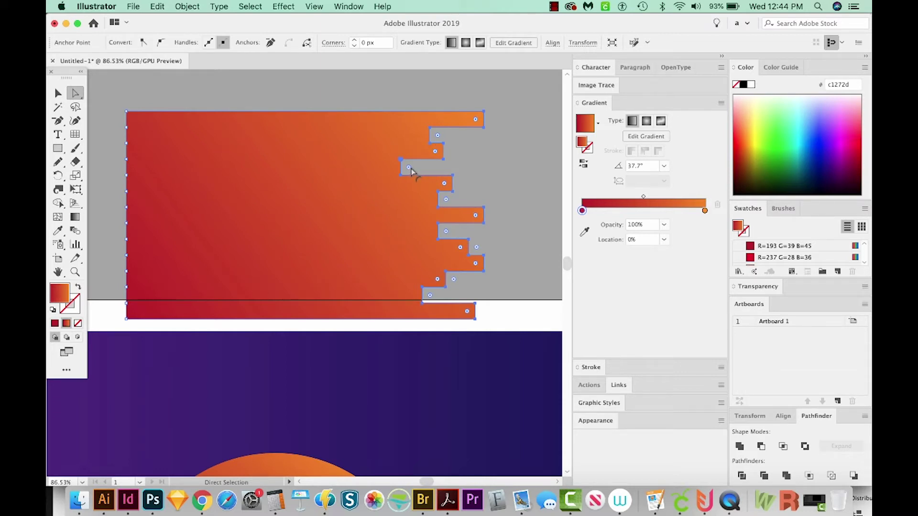
{"action": "left_click_drag", "start_coordinate": [411, 169], "coordinate": [410, 166]}
{"action": "left_click_drag", "start_coordinate": [424, 174], "coordinate": [430, 177]}
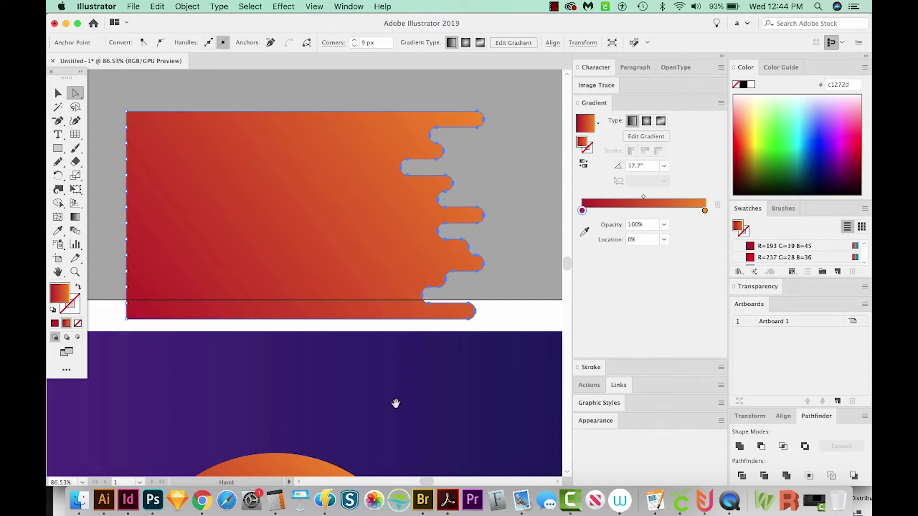
Step: Zoom out to the artboard and move the drippy shape down over the orange planet
{"action": "left_click", "coordinate": [530, 248]}
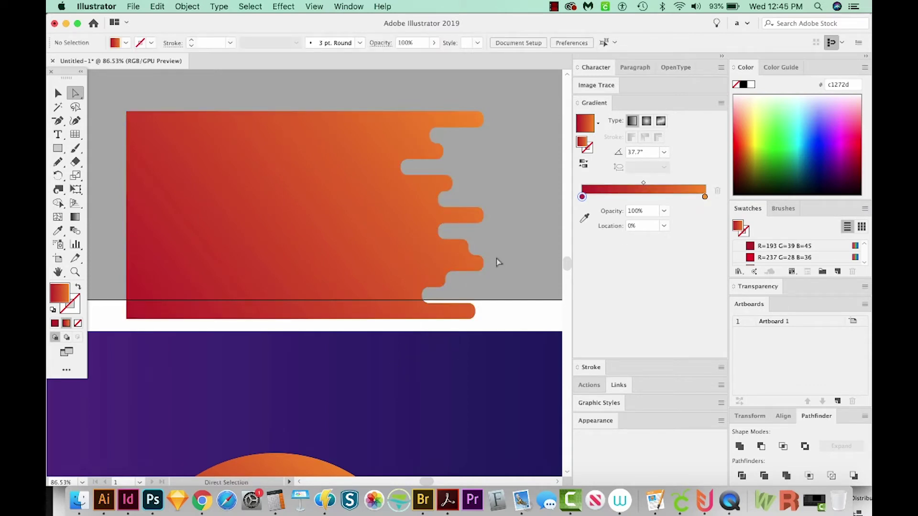
{"action": "key", "text": "v"}
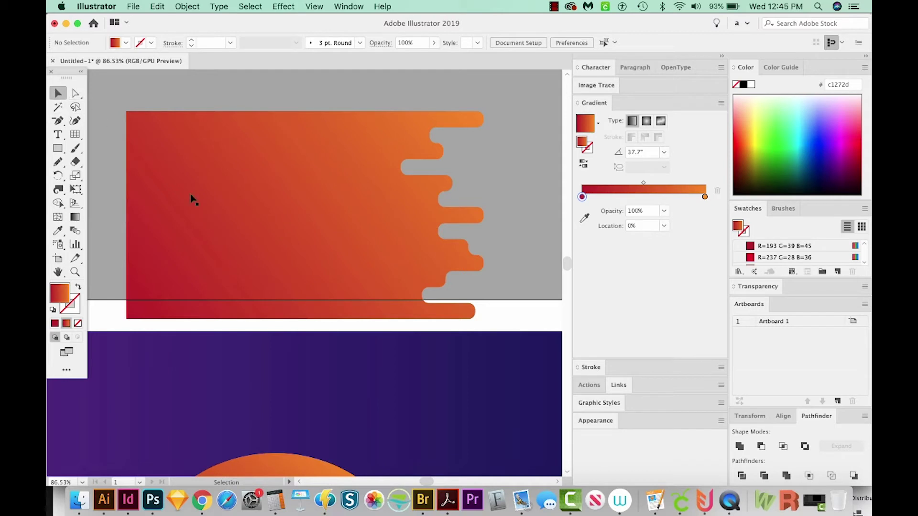
{"action": "key", "text": "super+minus"}
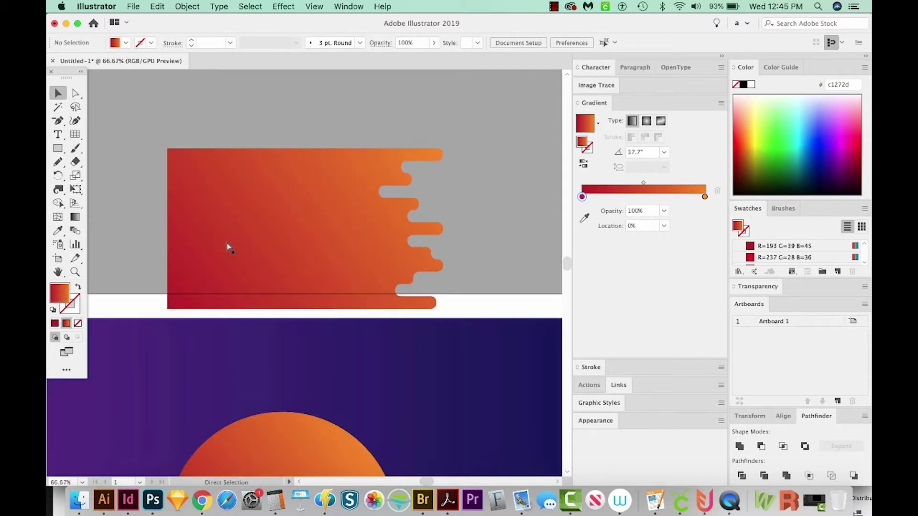
{"action": "key", "text": "super+minus"}
{"action": "key", "text": "super+minus"}
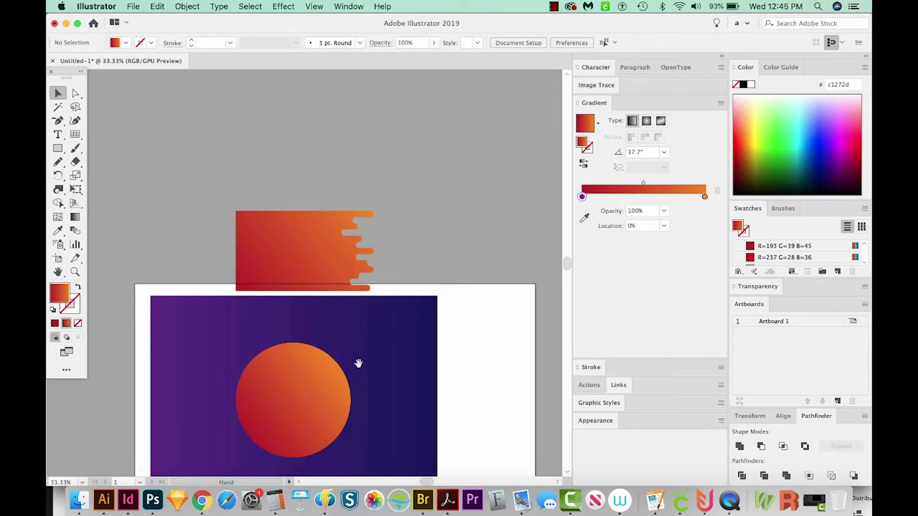
{"action": "left_click_drag", "start_coordinate": [357, 365], "coordinate": [412, 256]}
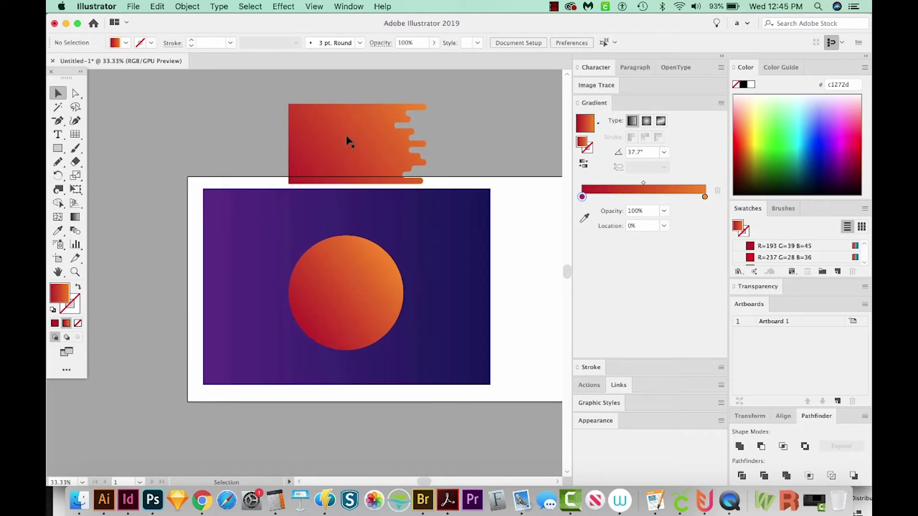
{"action": "left_click_drag", "start_coordinate": [345, 134], "coordinate": [326, 288]}
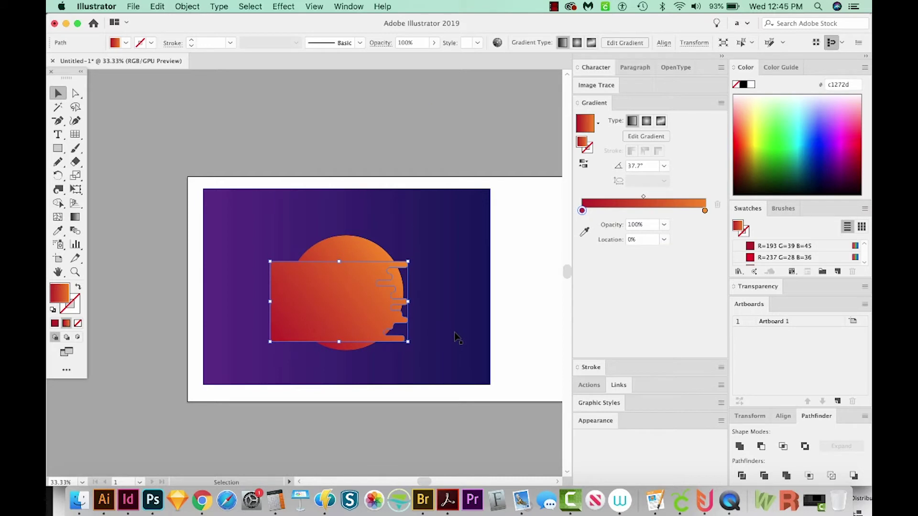
Step: Rotate the drippy shape to a diagonal angle and position it over the planet
{"action": "key", "text": "r"}
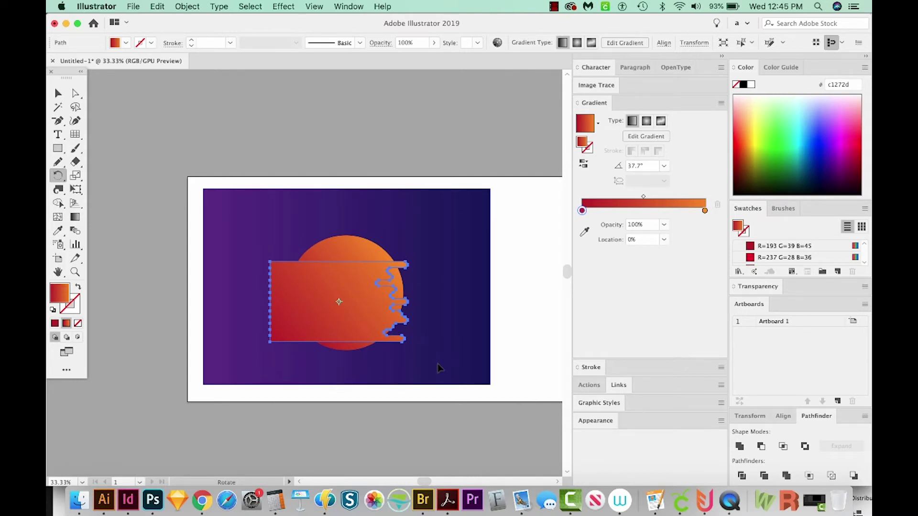
{"action": "left_click_drag", "start_coordinate": [439, 368], "coordinate": [466, 300]}
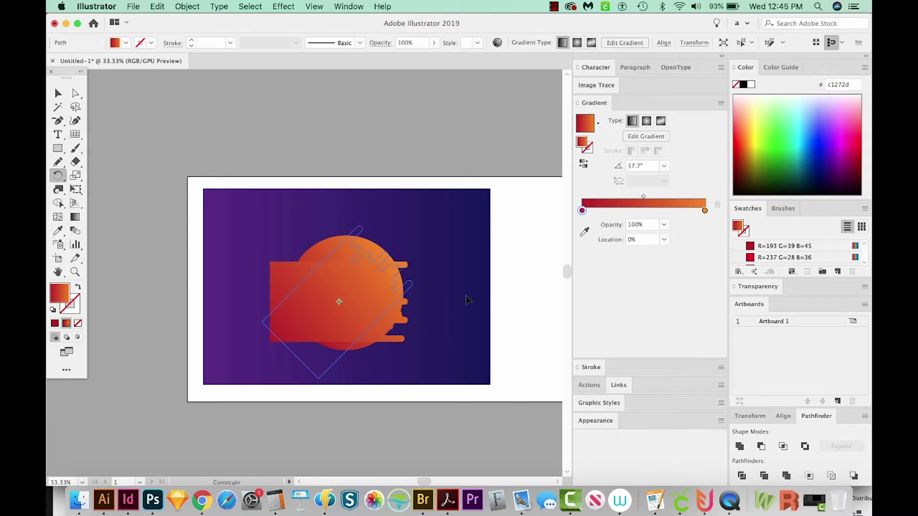
{"action": "left_click_drag", "start_coordinate": [466, 300], "coordinate": [461, 277]}
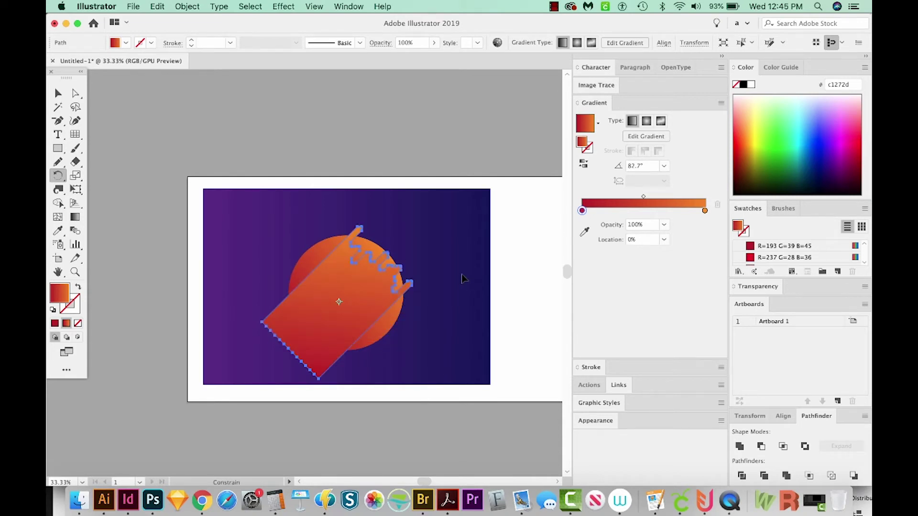
{"action": "key", "text": "v"}
{"action": "left_click_drag", "start_coordinate": [355, 303], "coordinate": [350, 302]}
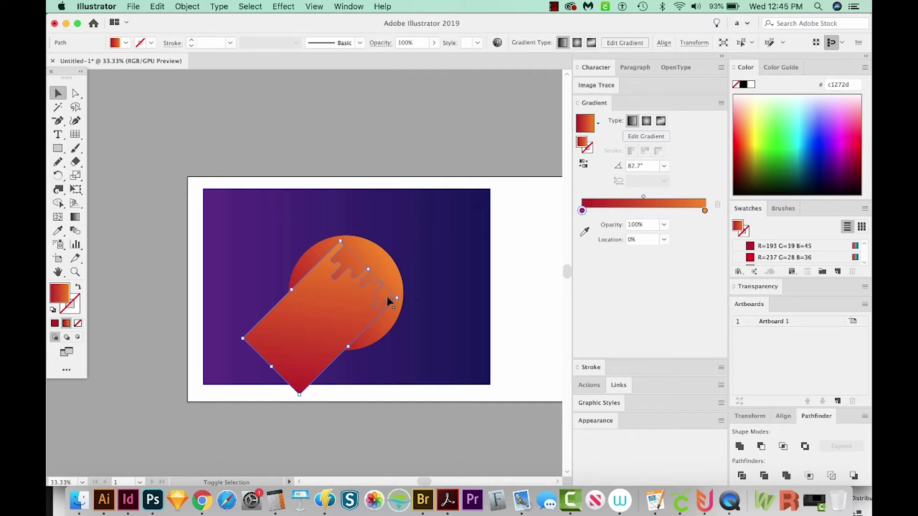
Step: Enlarge the drippy band and shift it so its wavy edge sits across the circle
{"action": "mouse_move", "coordinate": [394, 298]}
{"action": "left_mouse_down"}
{"action": "mouse_move", "coordinate": [433, 270]}
{"action": "mouse_move", "coordinate": [457, 269]}
{"action": "left_mouse_up"}
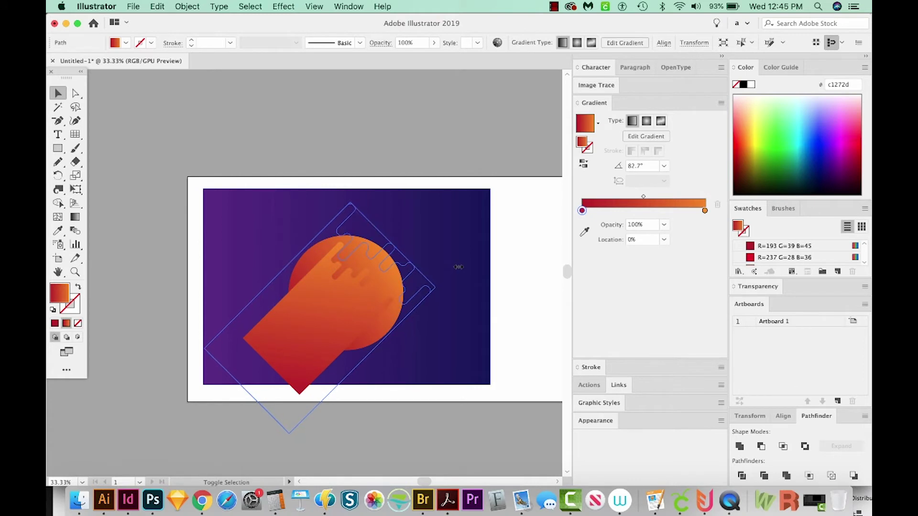
{"action": "left_click_drag", "start_coordinate": [458, 268], "coordinate": [436, 286]}
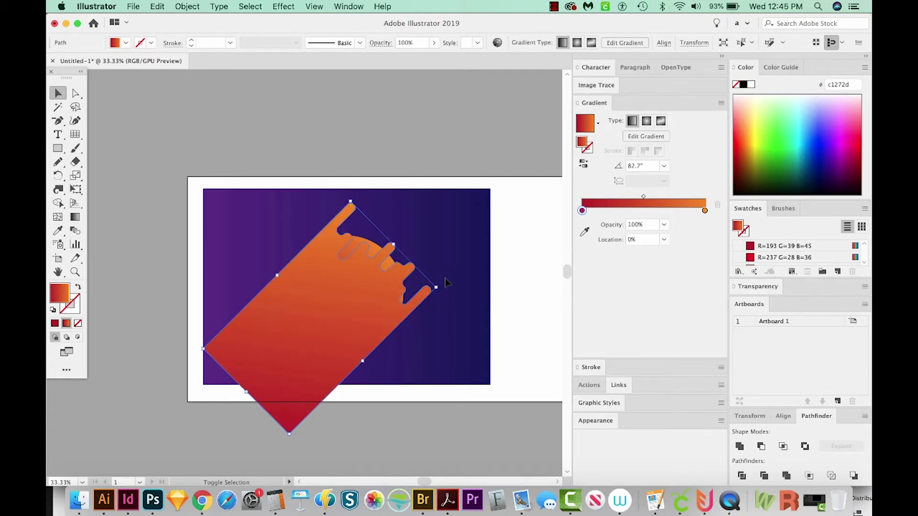
{"action": "left_click_drag", "start_coordinate": [373, 310], "coordinate": [344, 339]}
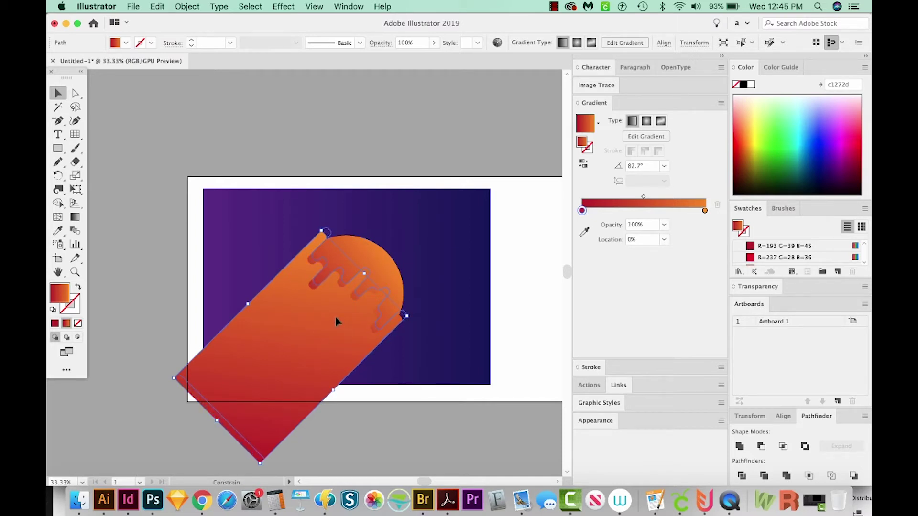
{"action": "left_click_drag", "start_coordinate": [335, 316], "coordinate": [340, 311]}
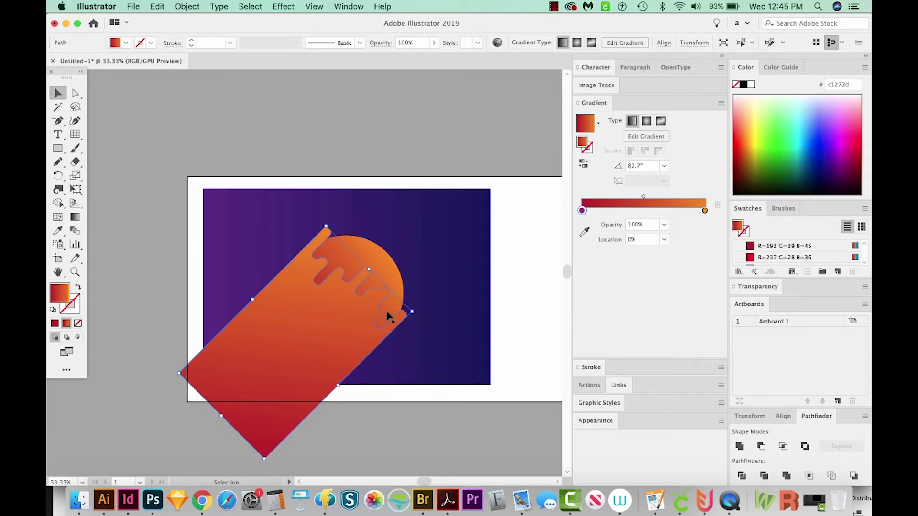
Step: Alt-drag a copy of the band toward the lower left and select both wavy shapes in Outline view
{"action": "left_click_drag", "start_coordinate": [366, 313], "coordinate": [344, 342]}
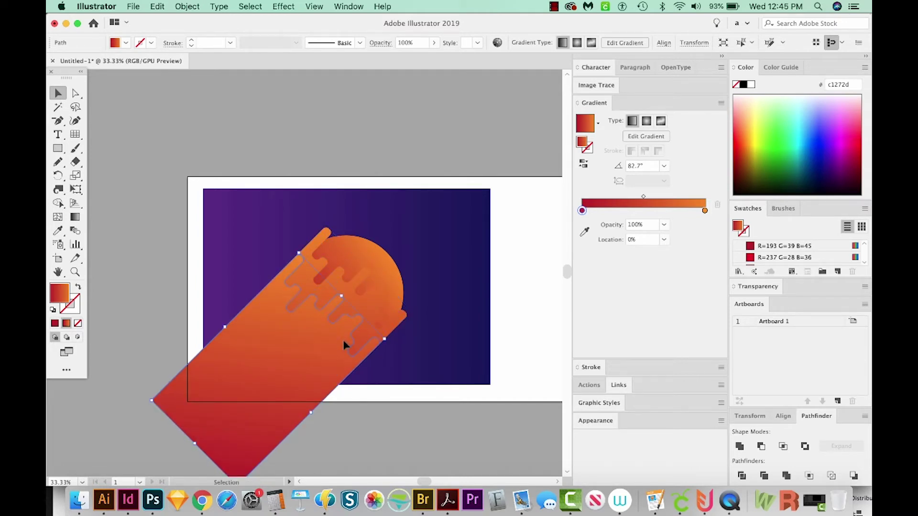
{"action": "left_click", "coordinate": [357, 390]}
{"action": "key", "text": "ctrl+y"}
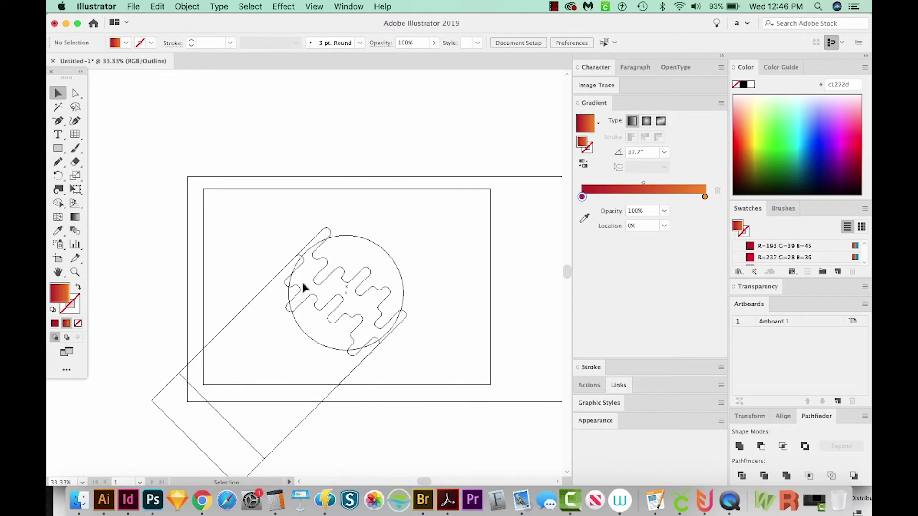
{"action": "left_click", "coordinate": [332, 304]}
{"action": "left_click", "coordinate": [340, 247]}
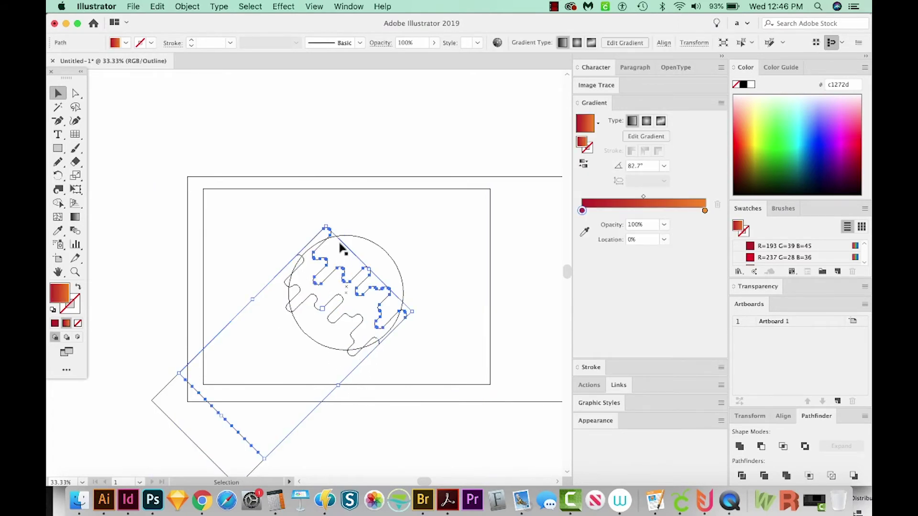
{"action": "left_click", "coordinate": [347, 275], "text": "shift"}
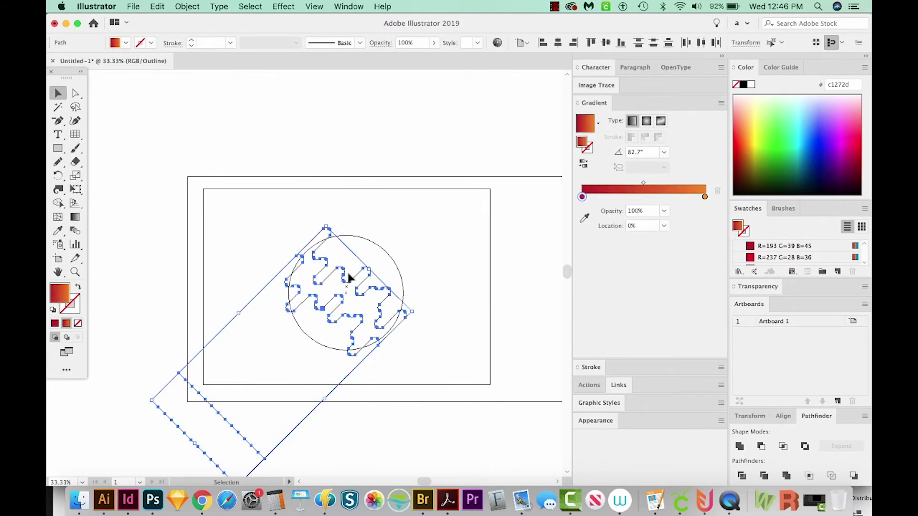
Step: Move both wavy shapes up-right along the circle's edge and return to Preview
{"action": "left_click_drag", "start_coordinate": [347, 274], "coordinate": [358, 263]}
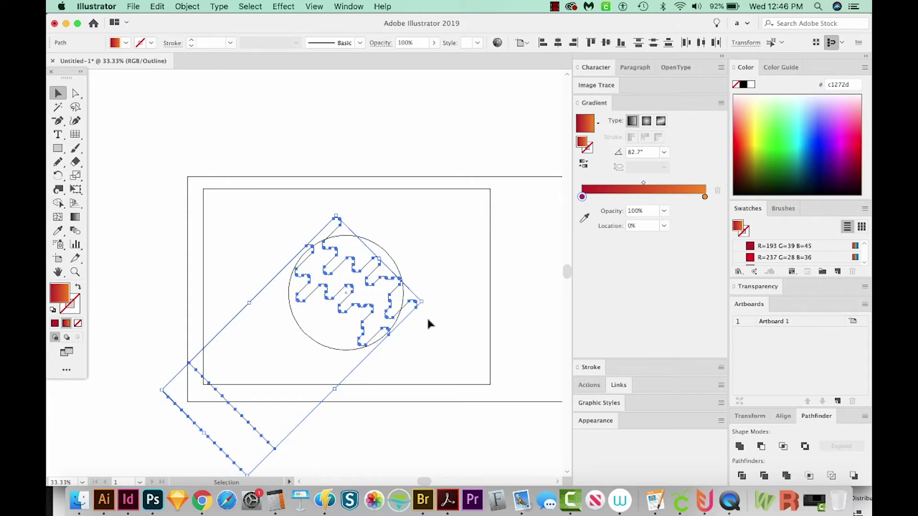
{"action": "left_click", "coordinate": [383, 286], "text": "shift"}
{"action": "left_click", "coordinate": [429, 348]}
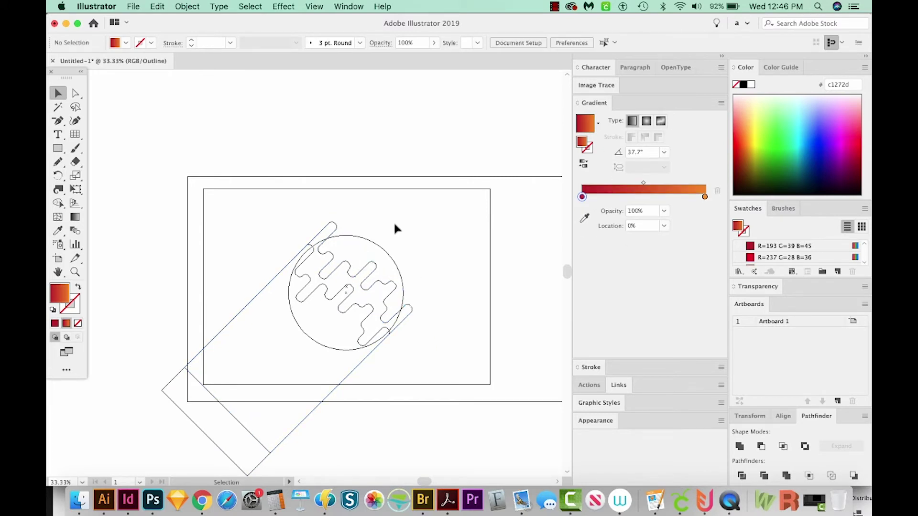
{"action": "left_click", "coordinate": [369, 277]}
{"action": "key", "text": "super+y"}
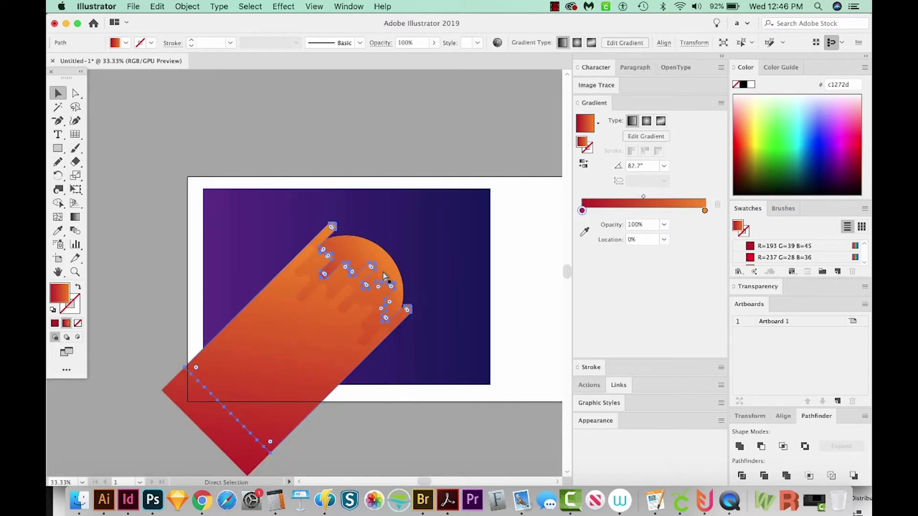
Step: Float and enlarge the Swatches panel, then fill the front drippy band light orange
{"action": "left_click", "coordinate": [381, 291]}
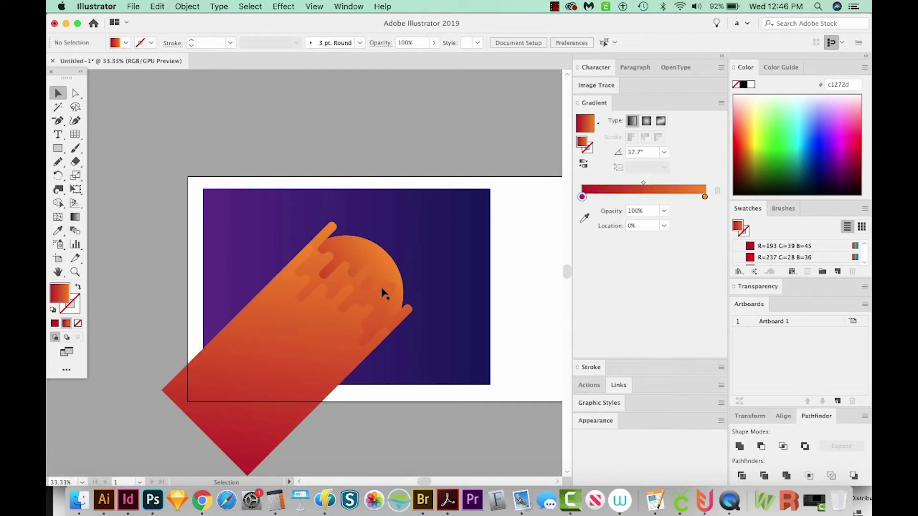
{"action": "left_click", "coordinate": [364, 284]}
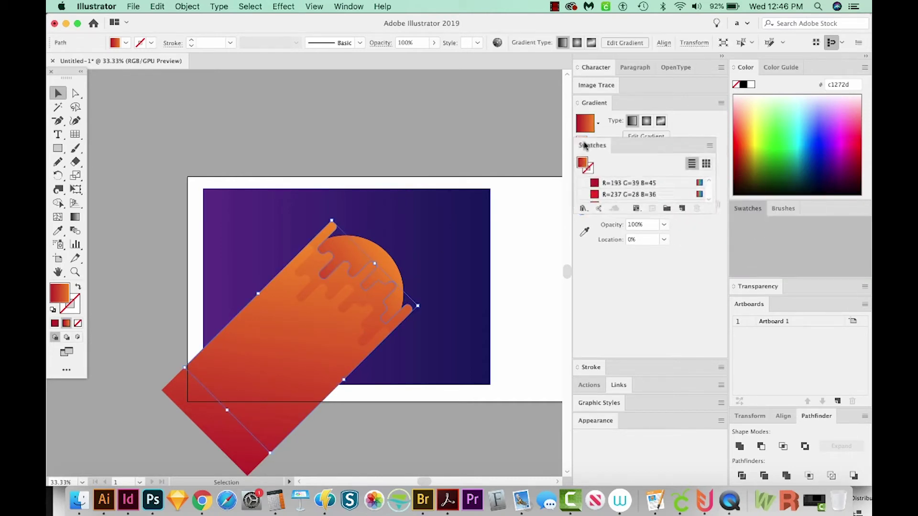
{"action": "left_click_drag", "start_coordinate": [585, 146], "coordinate": [506, 136]}
{"action": "left_click_drag", "start_coordinate": [560, 214], "coordinate": [545, 398]}
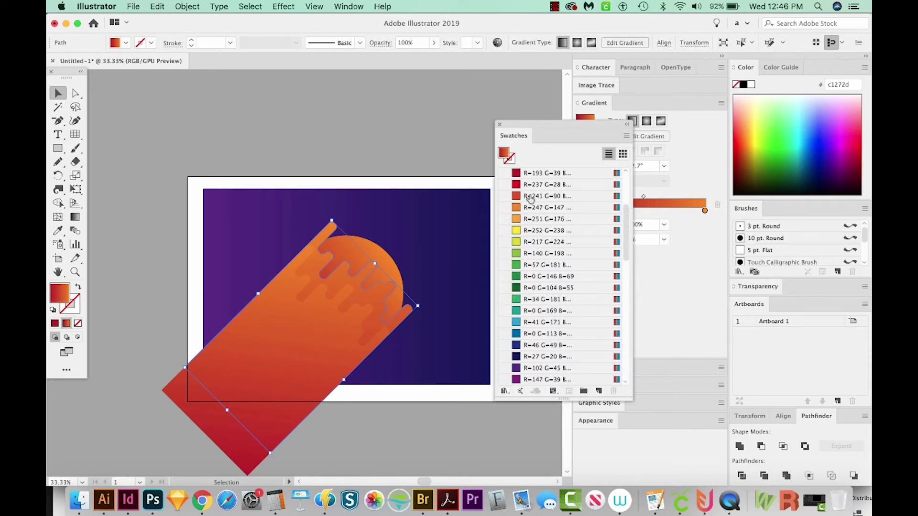
{"action": "left_click", "coordinate": [531, 208]}
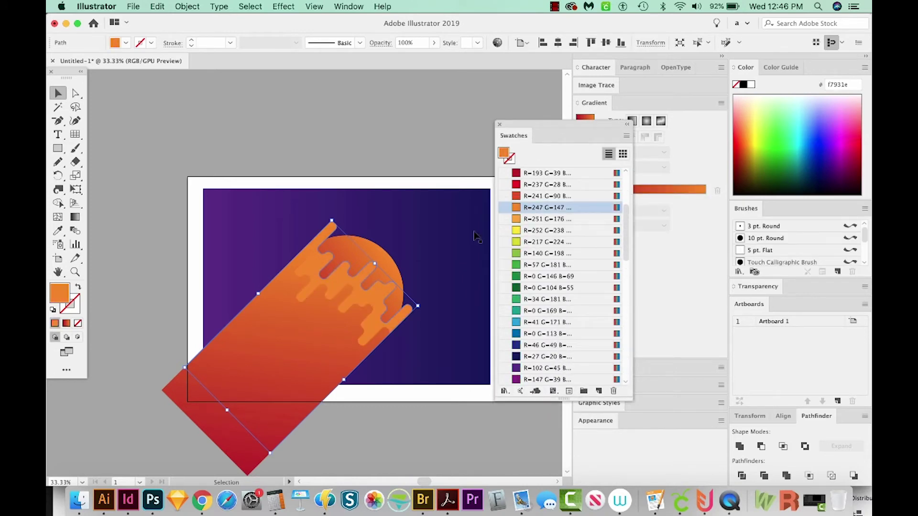
Step: Fill the back band with saturated magenta via the Color Picker and set its opacity to 50%
{"action": "left_click", "coordinate": [317, 302]}
{"action": "left_click", "coordinate": [526, 185]}
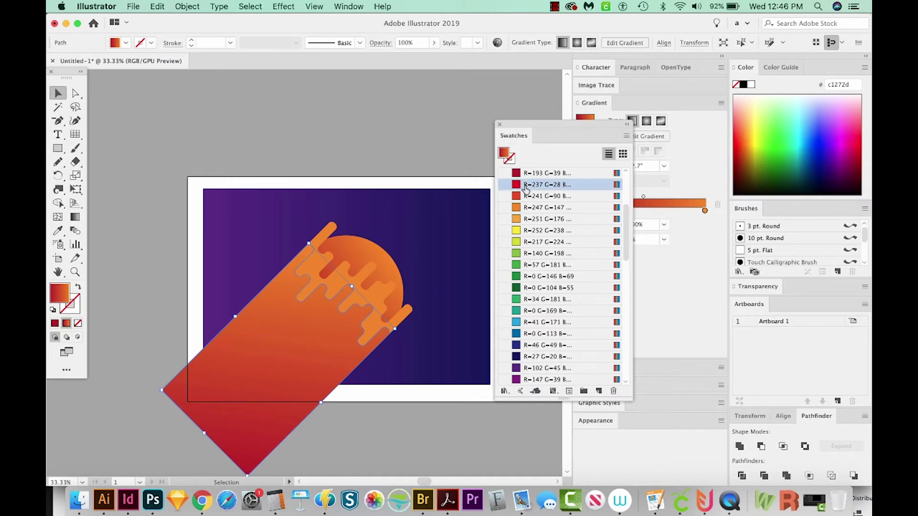
{"action": "double_click", "coordinate": [61, 299]}
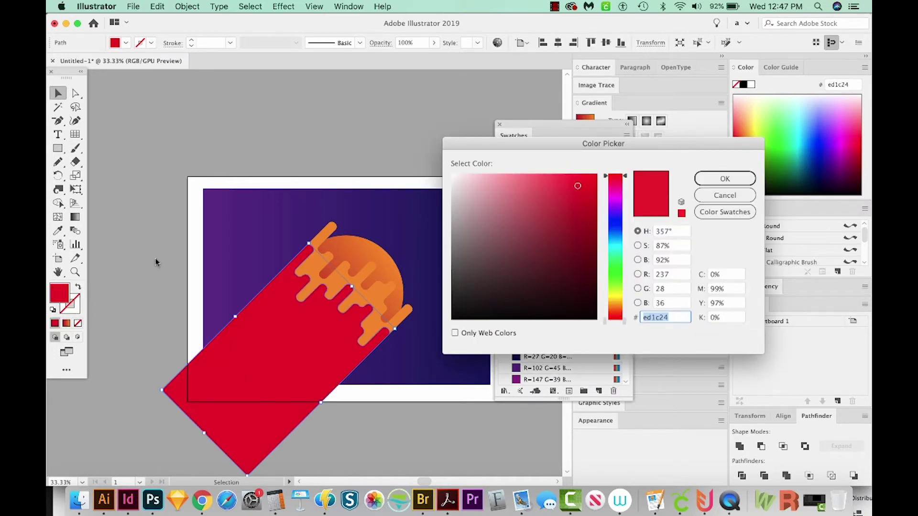
{"action": "left_click_drag", "start_coordinate": [630, 185], "coordinate": [624, 189]}
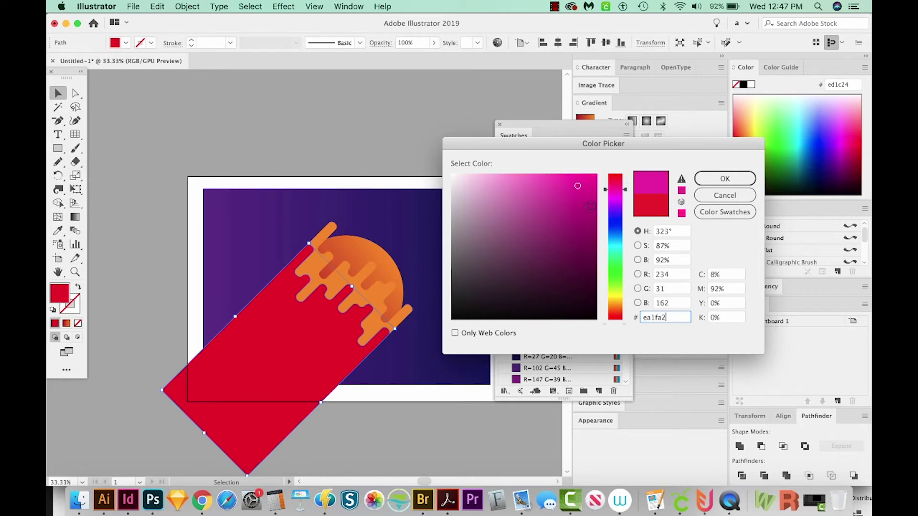
{"action": "left_click_drag", "start_coordinate": [589, 206], "coordinate": [595, 206]}
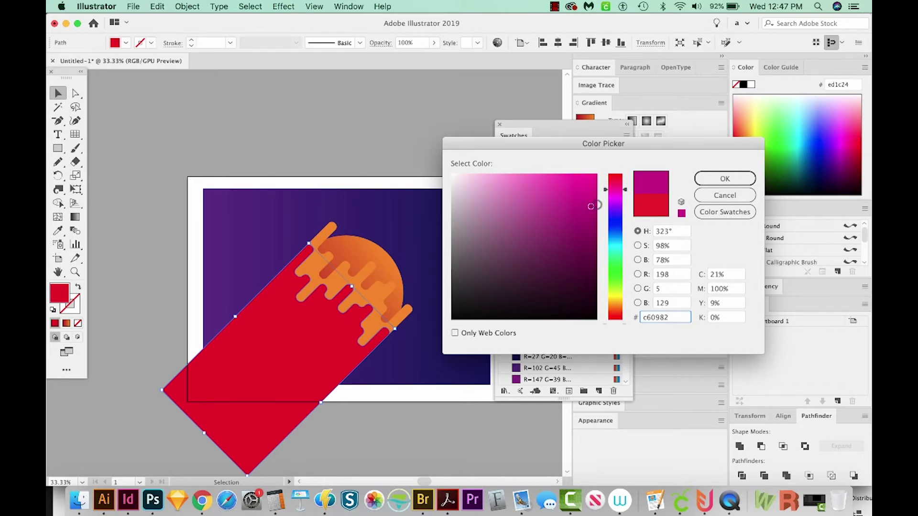
{"action": "left_click", "coordinate": [746, 179]}
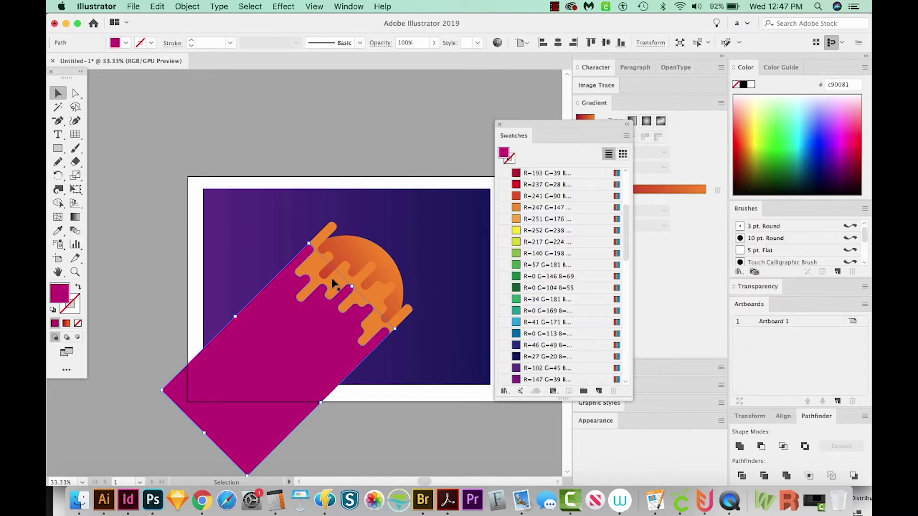
{"action": "left_click", "coordinate": [412, 42]}
{"action": "type", "text": "50"}
{"action": "key", "text": "Return"}
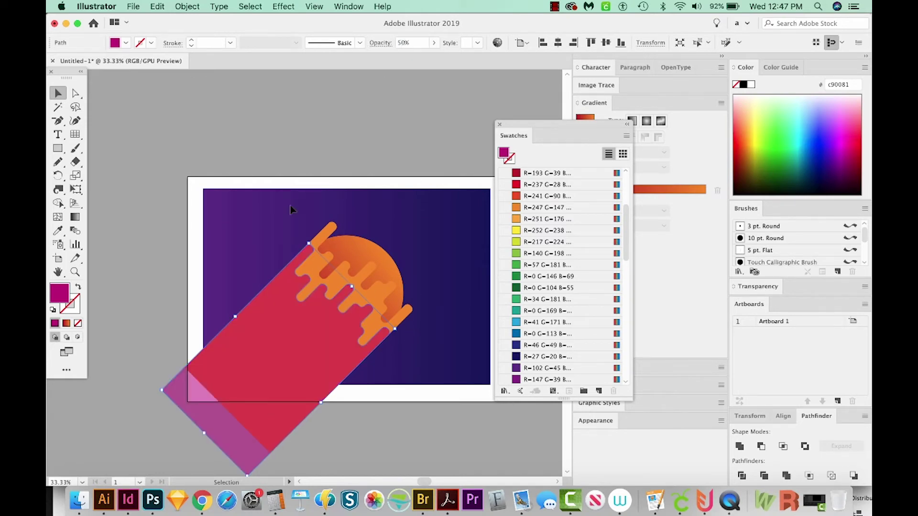
Step: Bring the planet circle in front of the drips and remove its fill
{"action": "left_click", "coordinate": [373, 252]}
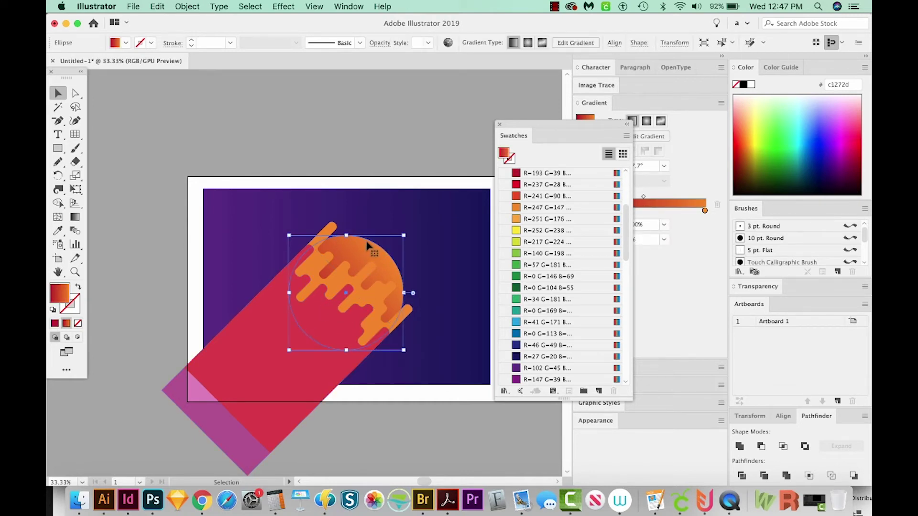
{"action": "key", "text": "a"}
{"action": "left_click", "coordinate": [385, 157]}
{"action": "key", "text": "v"}
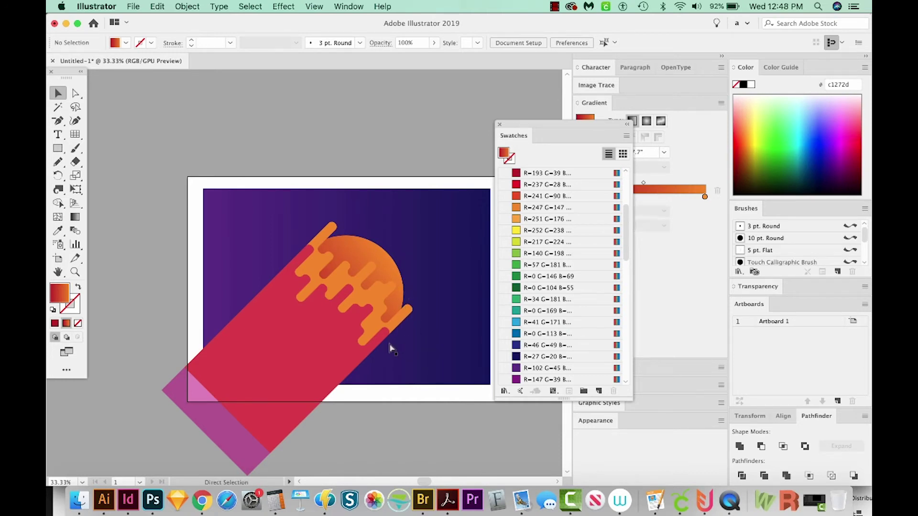
{"action": "key", "text": "super+z"}
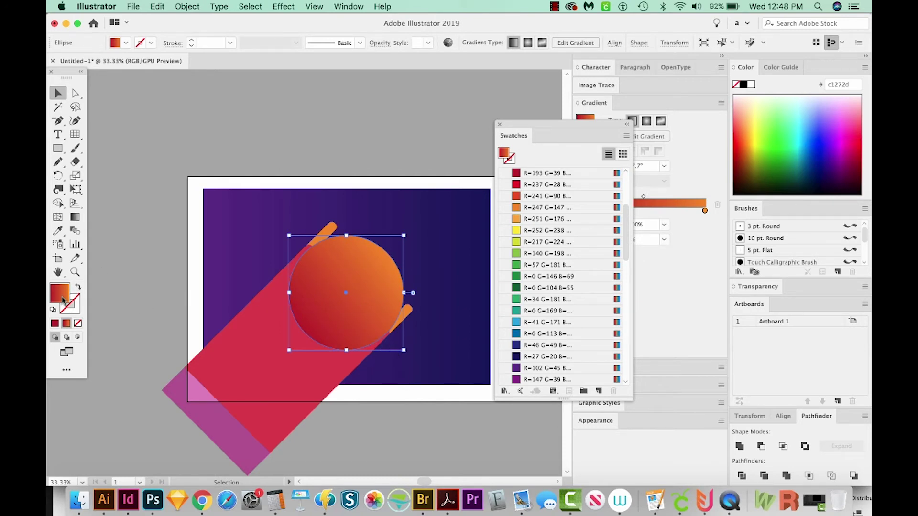
{"action": "left_click", "coordinate": [77, 323]}
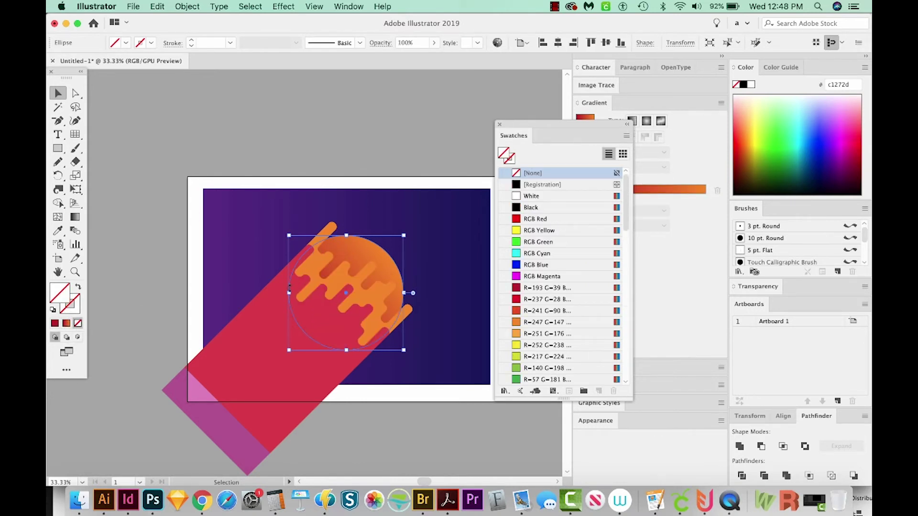
Step: Add both drip bands to the selection and make a clipping mask with the circle
{"action": "left_click", "coordinate": [341, 278]}
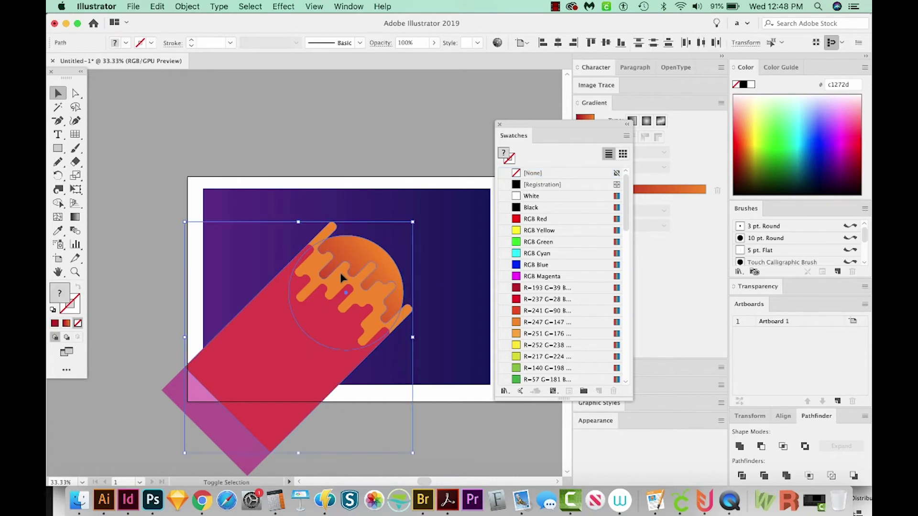
{"action": "left_click", "coordinate": [257, 308], "text": "shift"}
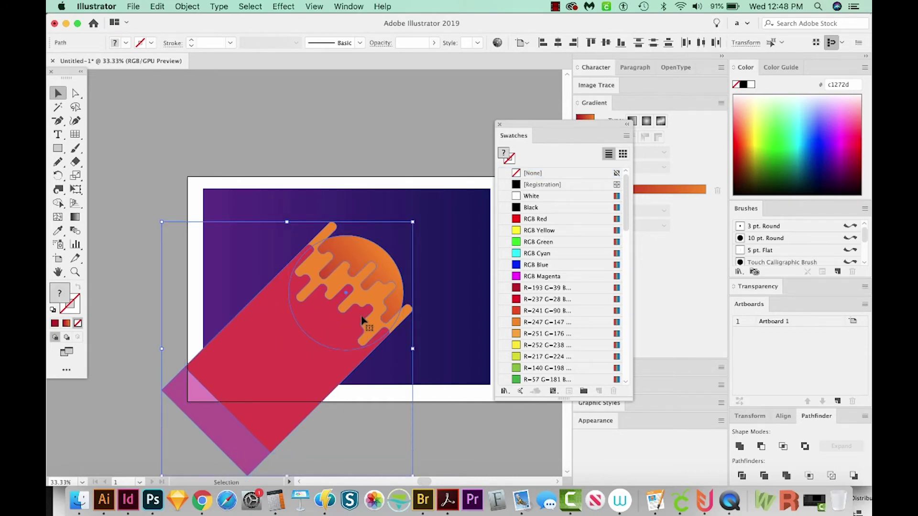
{"action": "left_click", "coordinate": [185, 8]}
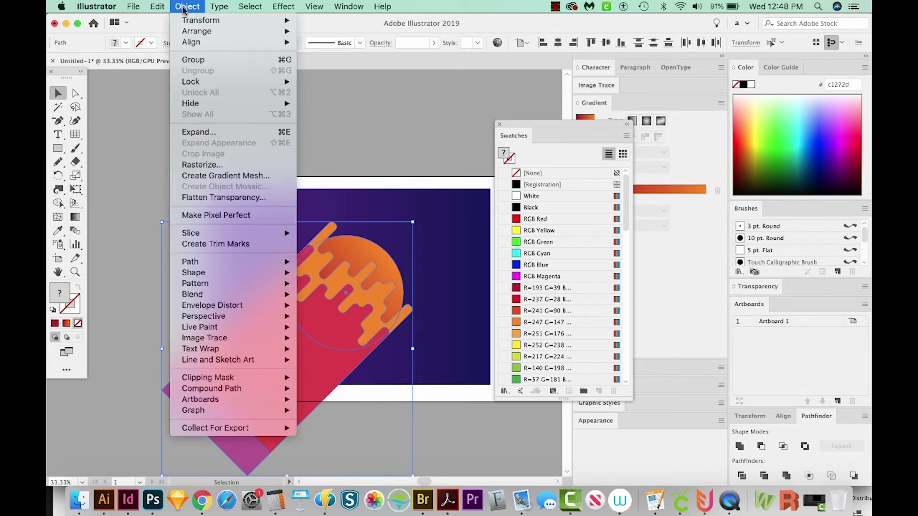
{"action": "mouse_move", "coordinate": [207, 377]}
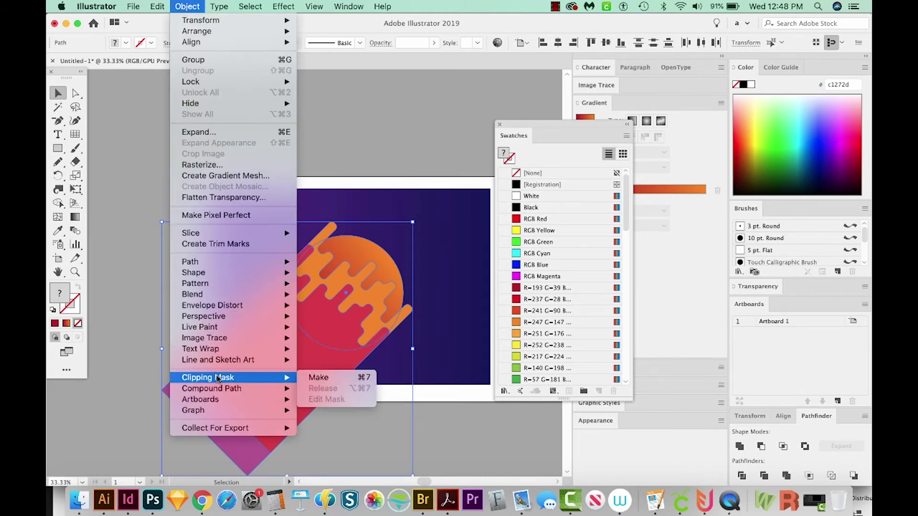
{"action": "left_click", "coordinate": [318, 378]}
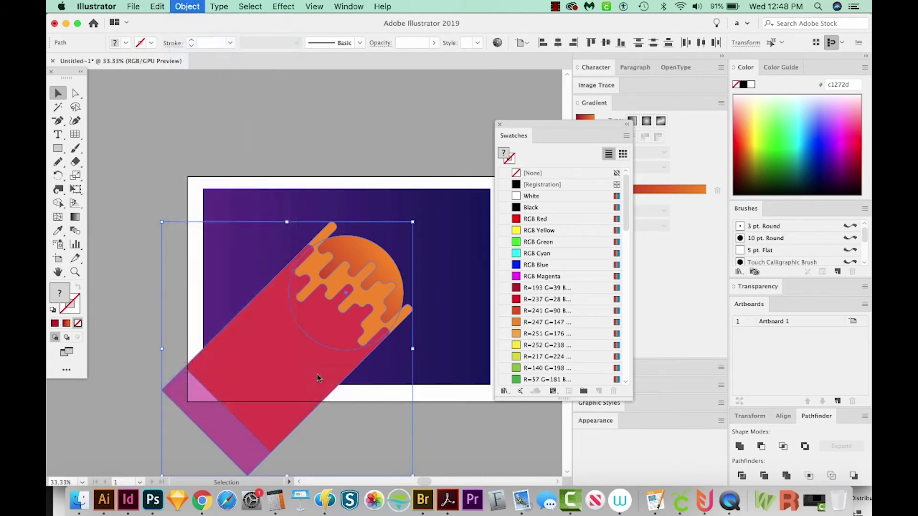
{"action": "left_click", "coordinate": [395, 379]}
{"action": "scroll", "coordinate": [374, 351], "scroll_direction": "right", "scroll_amount": 2}
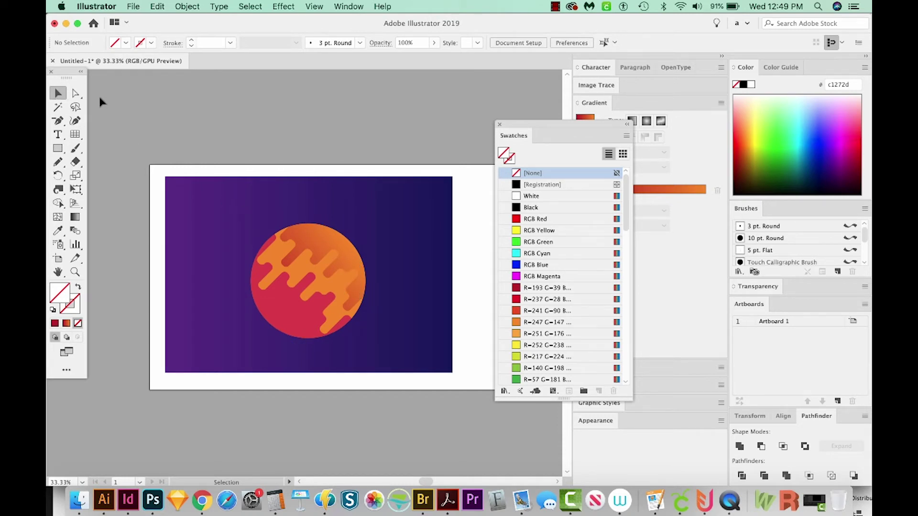
Step: Paste a copy of the planet circle in front and fill it black
{"action": "left_click_drag", "start_coordinate": [77, 95], "coordinate": [115, 108]}
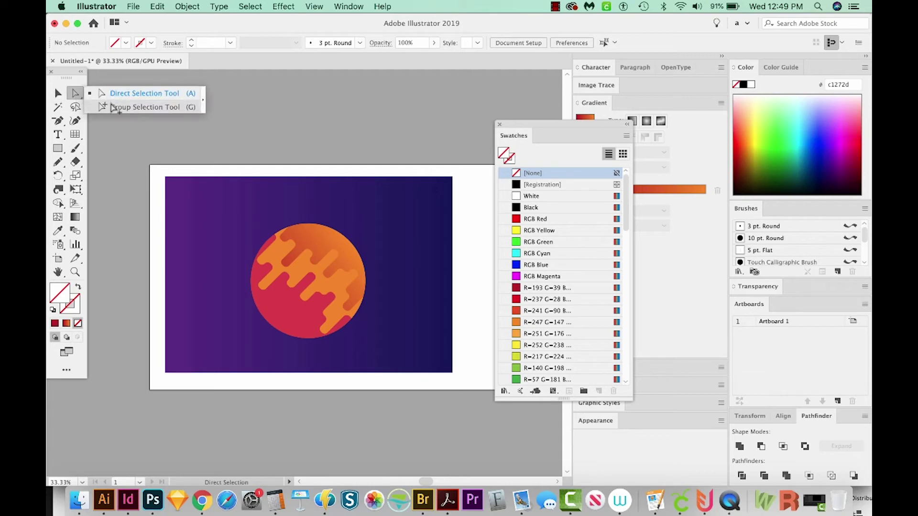
{"action": "left_click", "coordinate": [326, 230]}
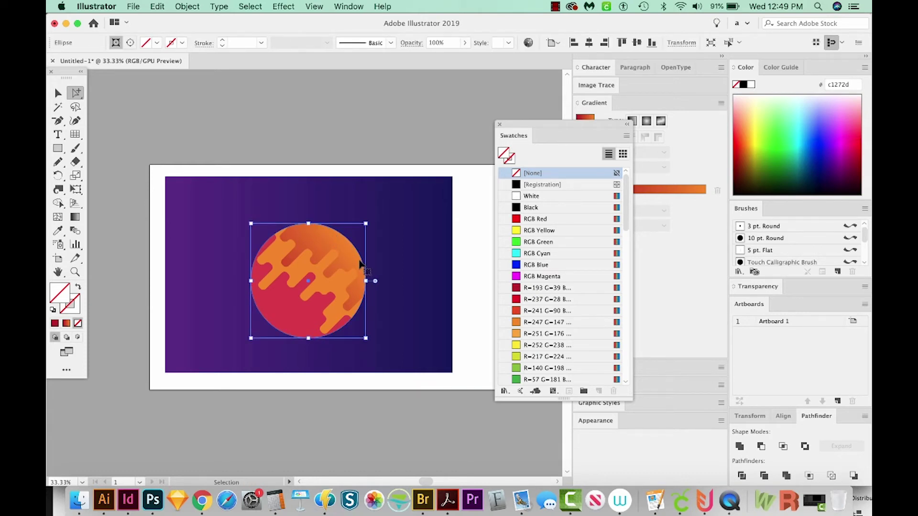
{"action": "left_click", "coordinate": [344, 147]}
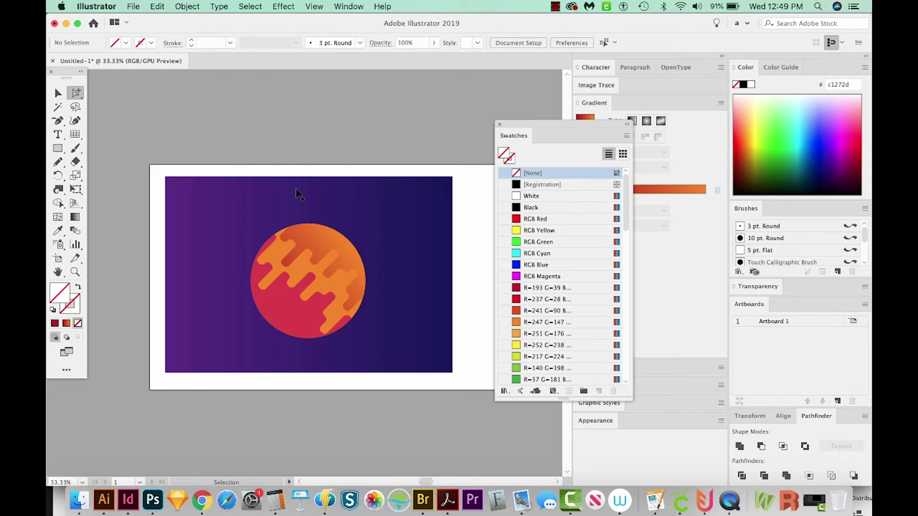
{"action": "key", "text": "super+z"}
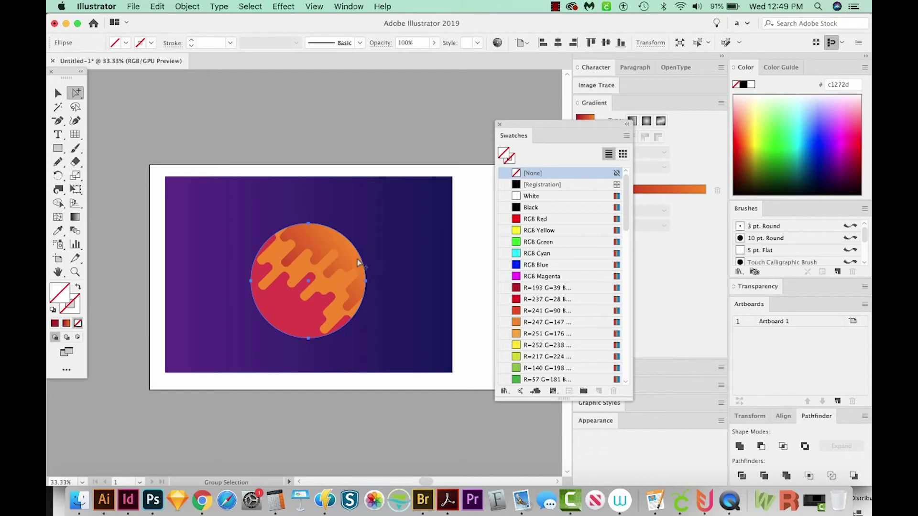
{"action": "left_click", "coordinate": [744, 85]}
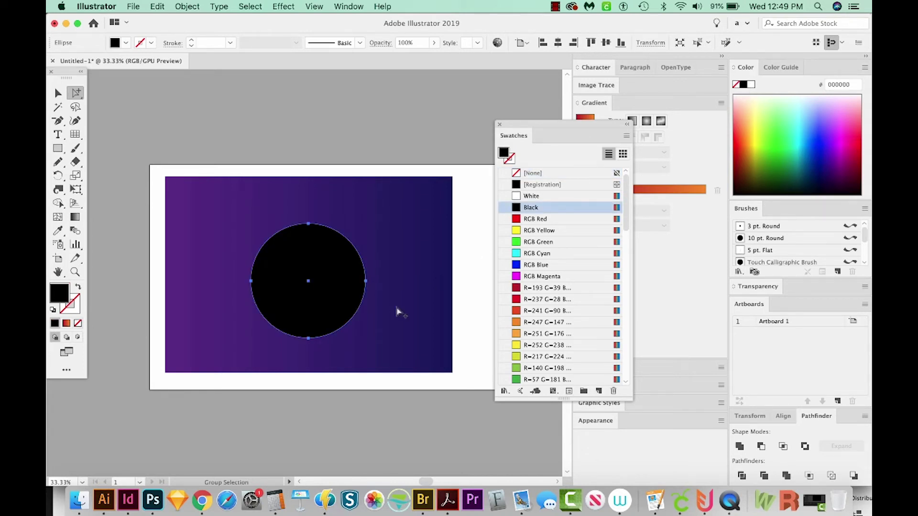
Step: Alt-drag a duplicate black circle slightly up-left and select both black circles
{"action": "key", "text": "v"}
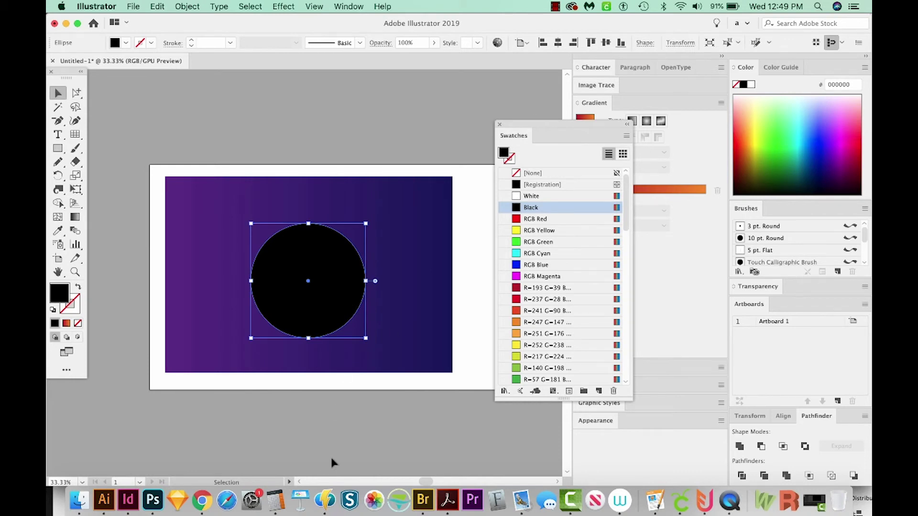
{"action": "left_click_drag", "start_coordinate": [339, 307], "coordinate": [322, 297]}
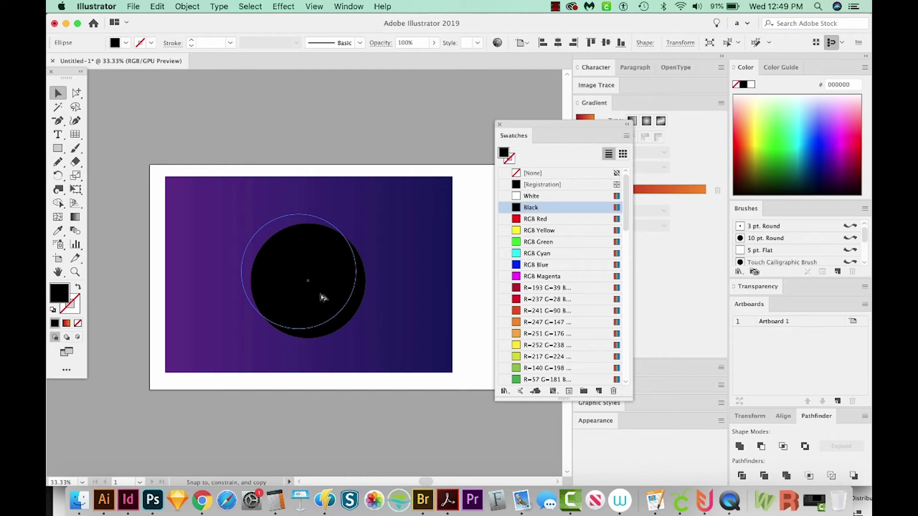
{"action": "left_click", "coordinate": [322, 298]}
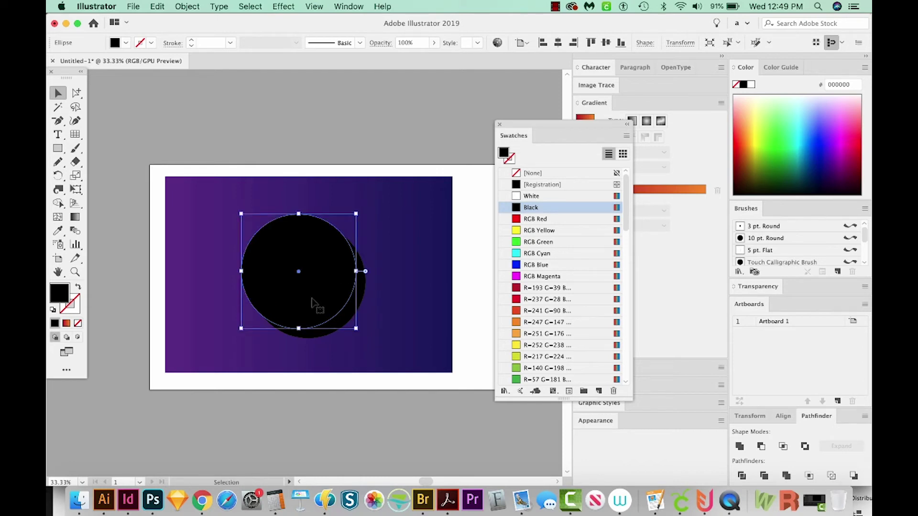
{"action": "left_click", "coordinate": [354, 392]}
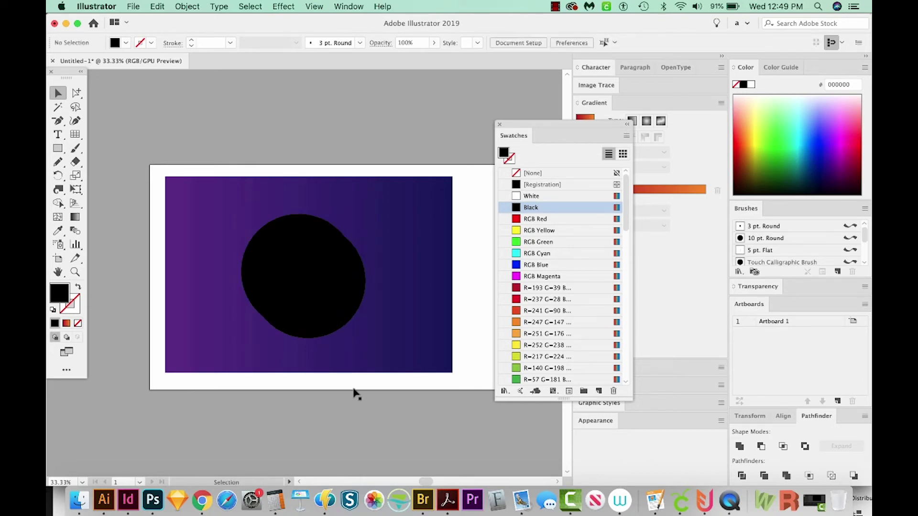
{"action": "left_click", "coordinate": [313, 267]}
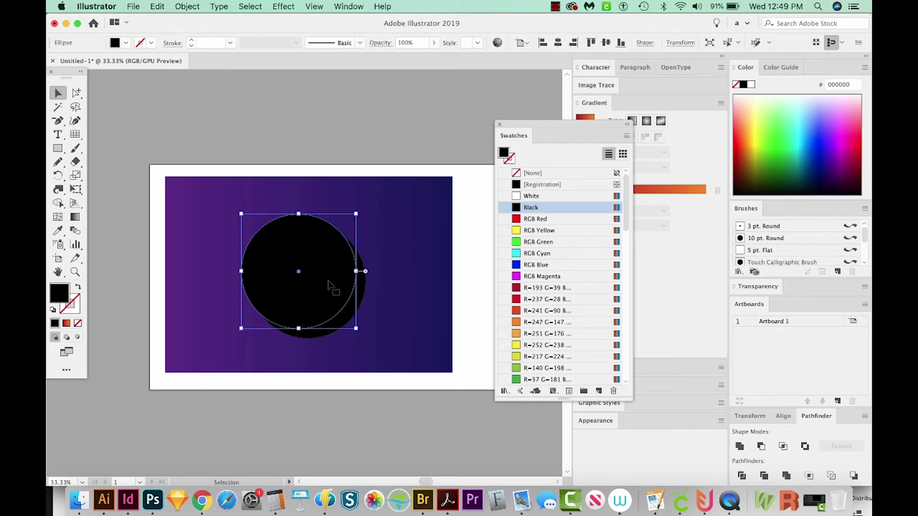
{"action": "left_click", "coordinate": [344, 316], "text": "shift"}
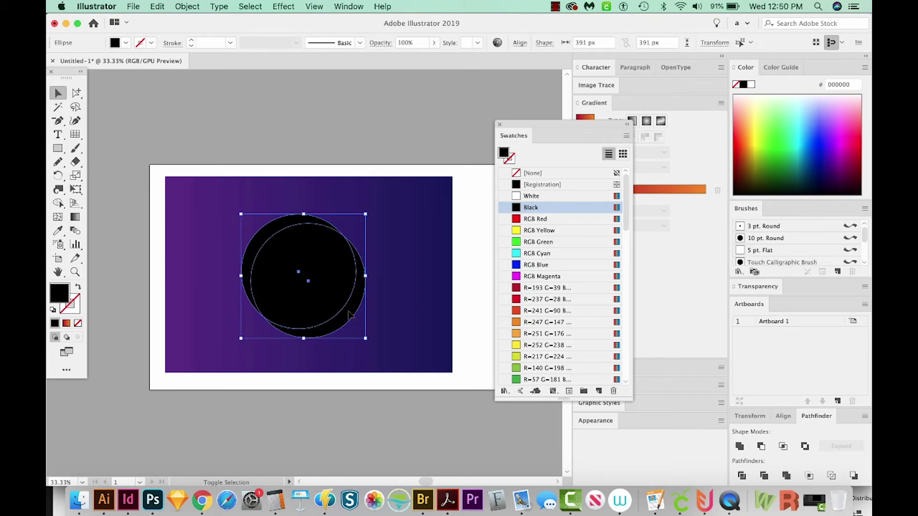
Step: Delete the overlapping circle region with Shape Builder, leaving a thin black crescent on the planet's lower right
{"action": "key", "text": "shift+m"}
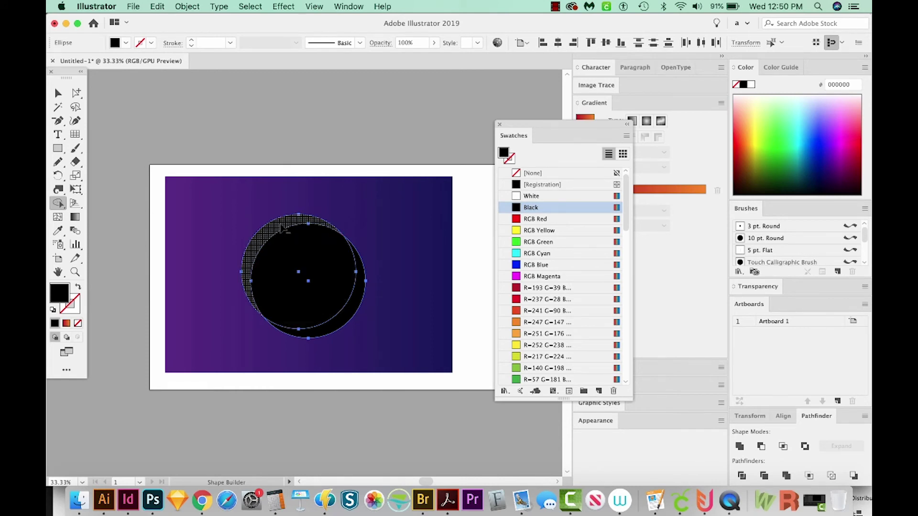
{"action": "left_click_drag", "start_coordinate": [282, 228], "coordinate": [305, 266]}
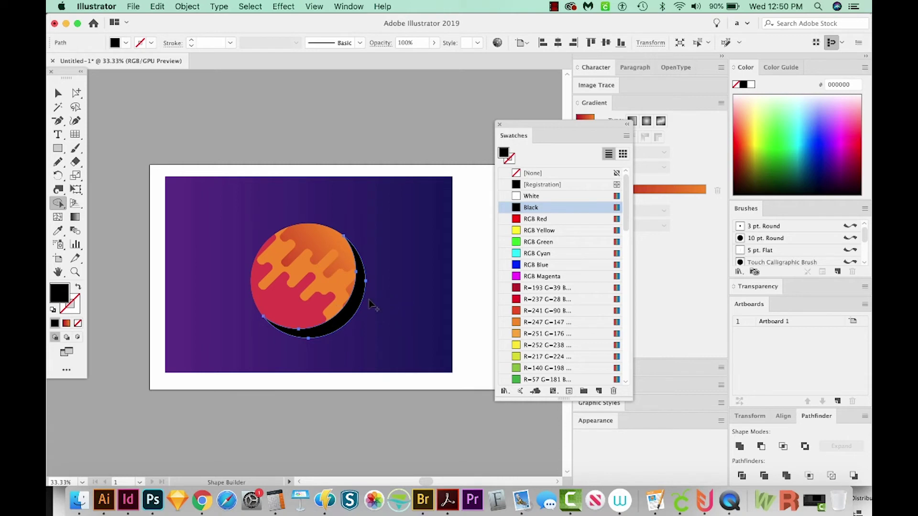
{"action": "key", "text": "i"}
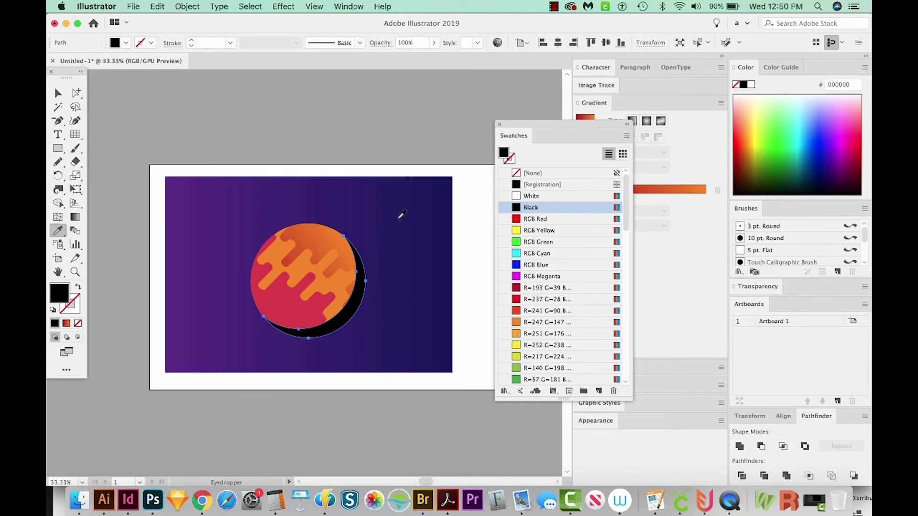
Step: Fill the crescent with the background's purple gradient and set its opacity to 30%
{"action": "left_click", "coordinate": [403, 213]}
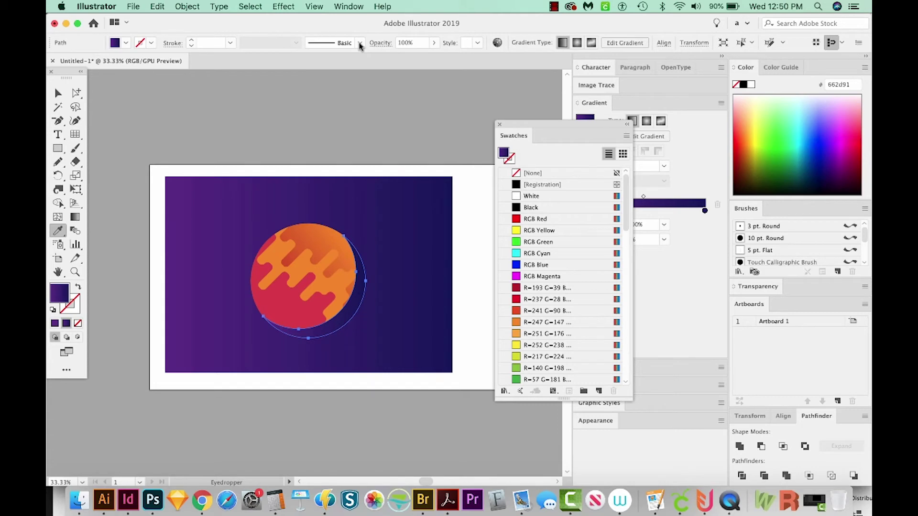
{"action": "left_click", "coordinate": [354, 9]}
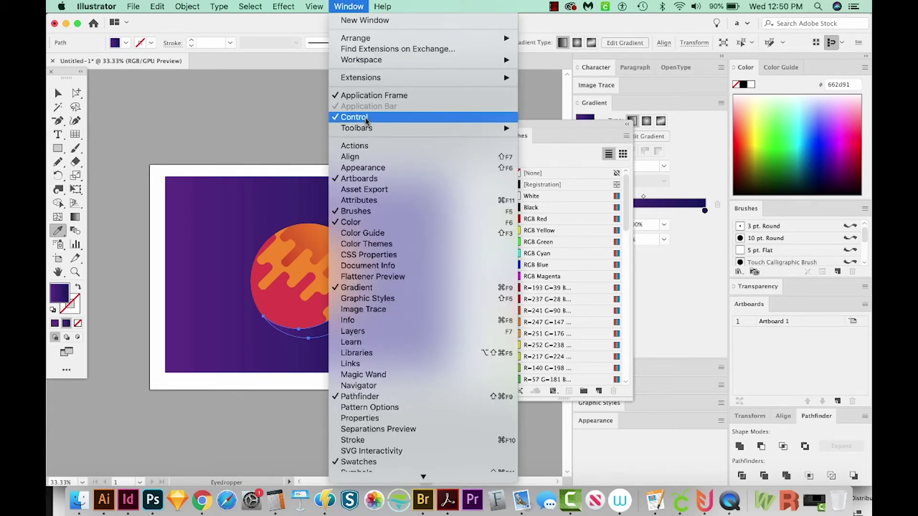
{"action": "left_click", "coordinate": [247, 104]}
{"action": "left_click", "coordinate": [418, 43]}
{"action": "type", "text": "3"}
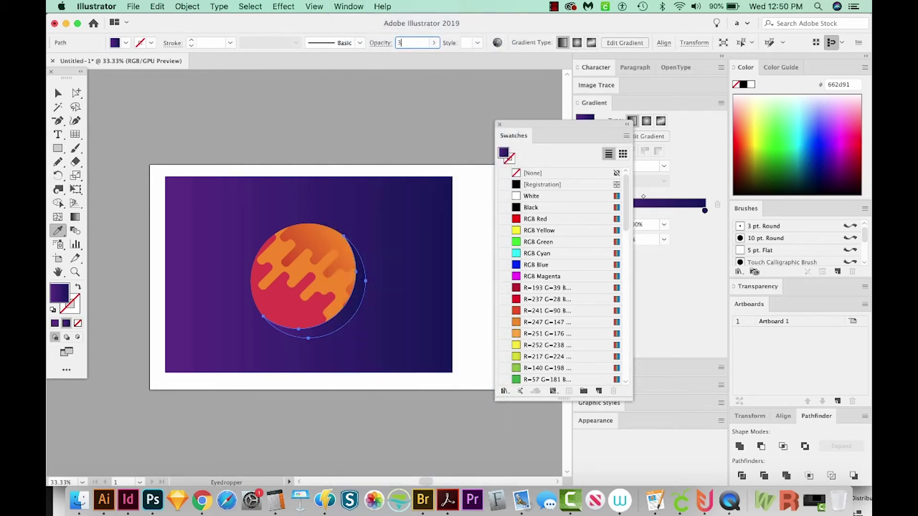
{"action": "type", "text": "0"}
{"action": "key", "text": "Return"}
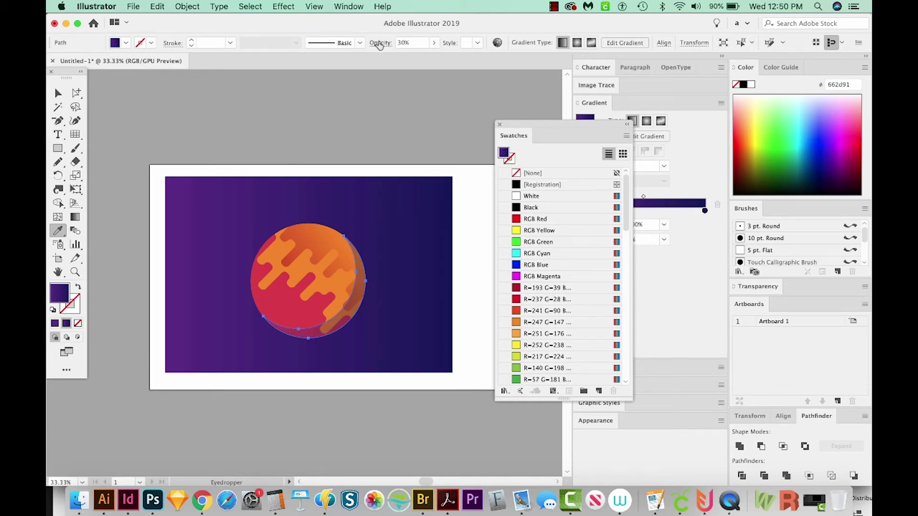
Step: Set the crescent's blend mode to Multiply
{"action": "left_click", "coordinate": [380, 44]}
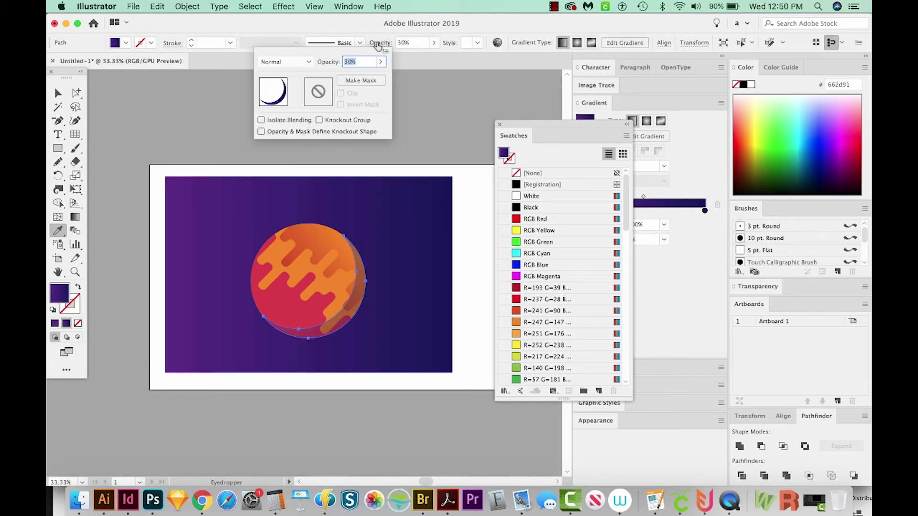
{"action": "left_click", "coordinate": [292, 64]}
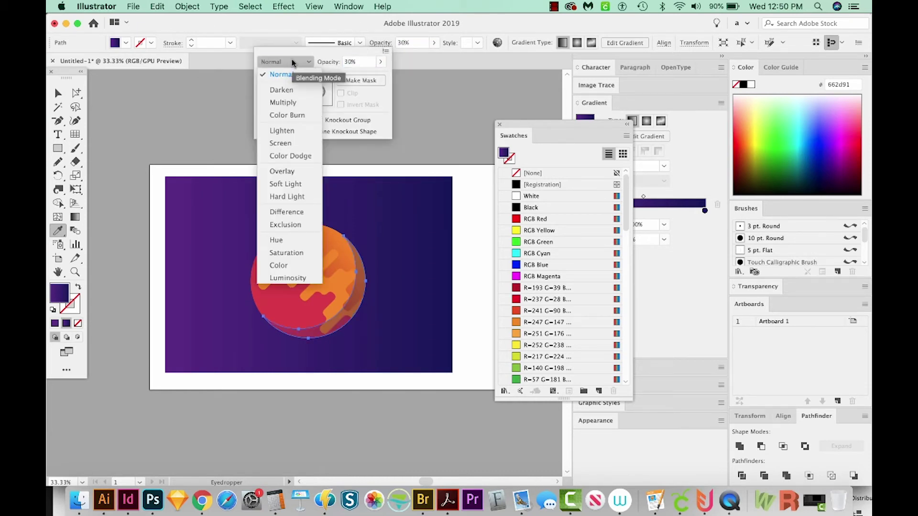
{"action": "left_click", "coordinate": [286, 105]}
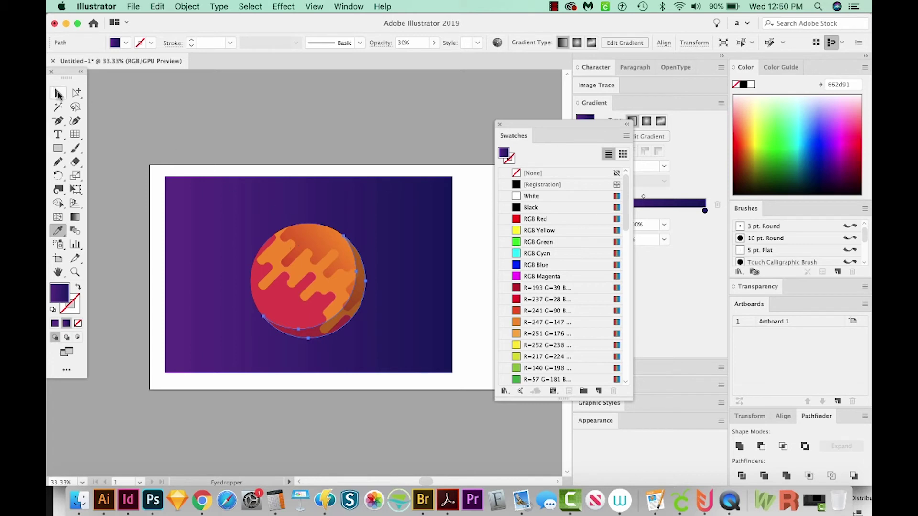
{"action": "left_click", "coordinate": [58, 93]}
{"action": "left_click_drag", "start_coordinate": [396, 387], "coordinate": [383, 378]}
Step: Try the shadow at 50% opacity, then settle on 35% and deselect it
{"action": "left_click", "coordinate": [341, 308]}
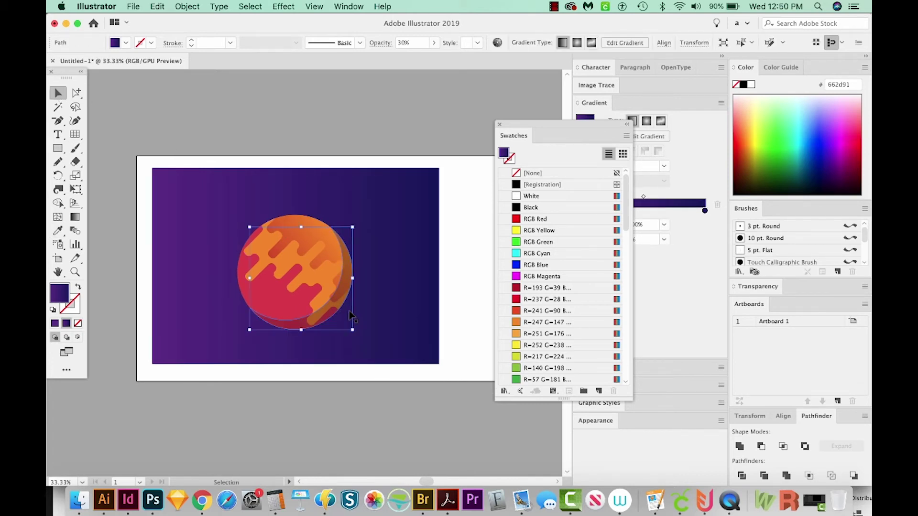
{"action": "left_click", "coordinate": [415, 42]}
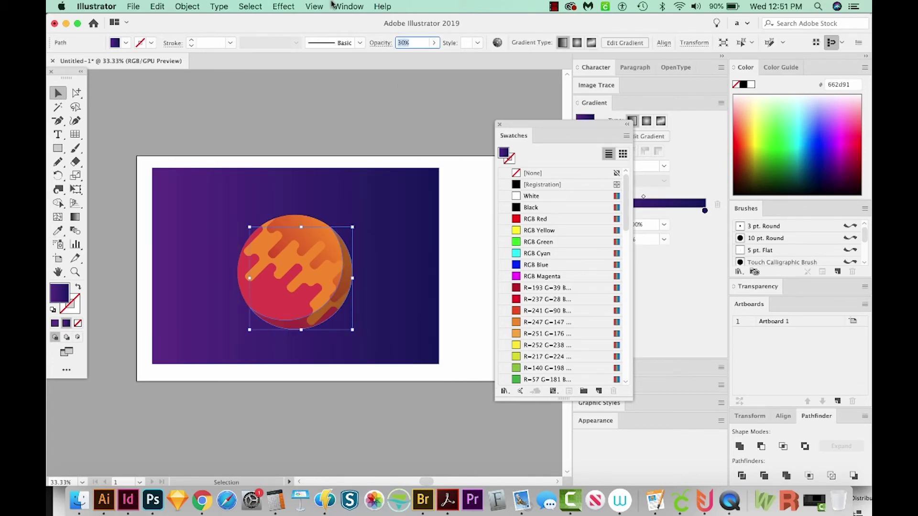
{"action": "type", "text": "50"}
{"action": "key", "text": "Return"}
{"action": "left_click", "coordinate": [310, 309]}
{"action": "left_click", "coordinate": [322, 316]}
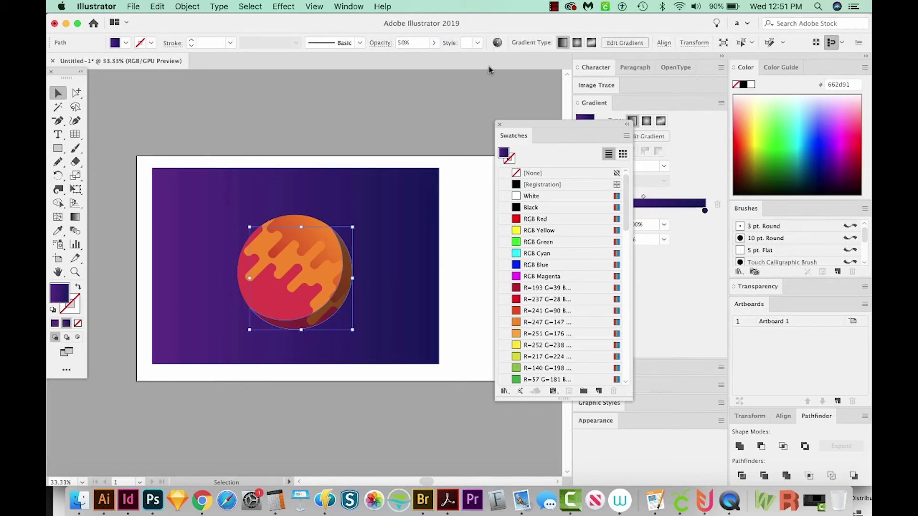
{"action": "left_click", "coordinate": [408, 41]}
{"action": "type", "text": "35"}
{"action": "key", "text": "Return"}
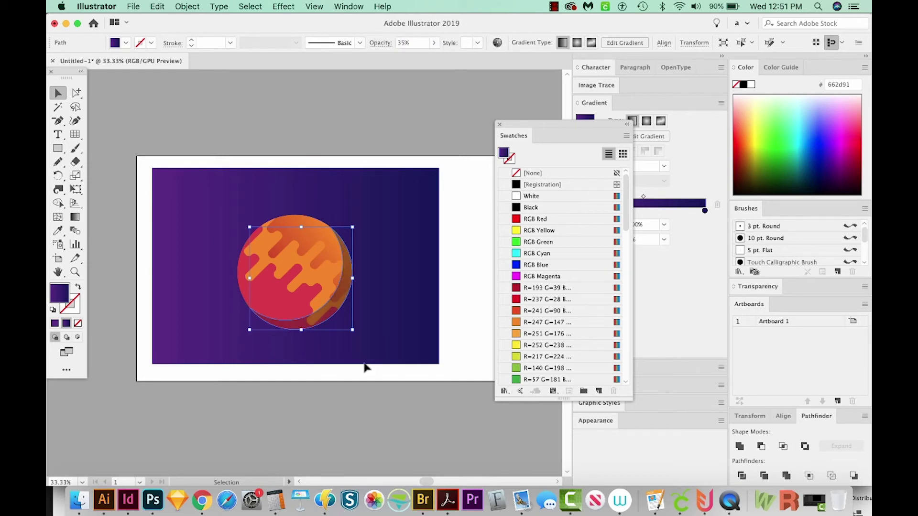
{"action": "left_click", "coordinate": [365, 395]}
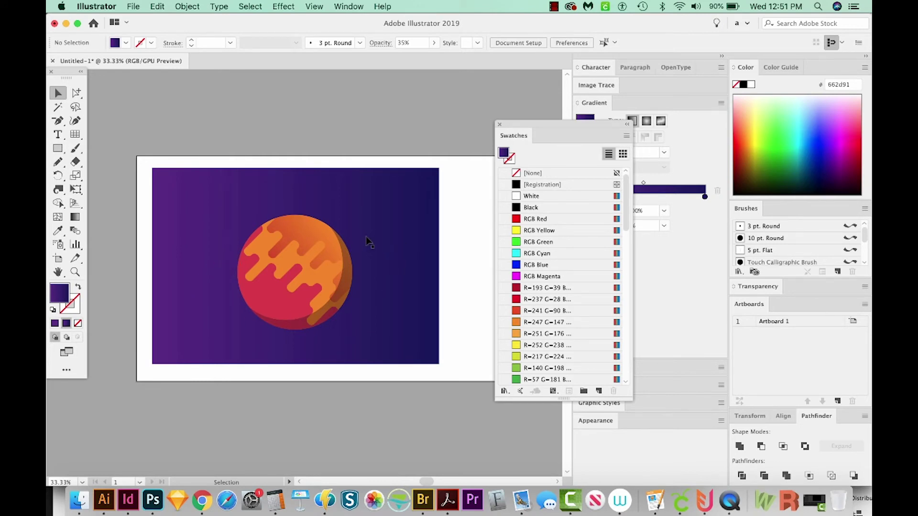
Step: Draw a wide ellipse across the planet, enlarge it, and fill it with a green gradient
{"action": "key", "text": "l"}
{"action": "left_click_drag", "start_coordinate": [206, 228], "coordinate": [413, 284]}
{"action": "left_click_drag", "start_coordinate": [413, 284], "coordinate": [413, 285]}
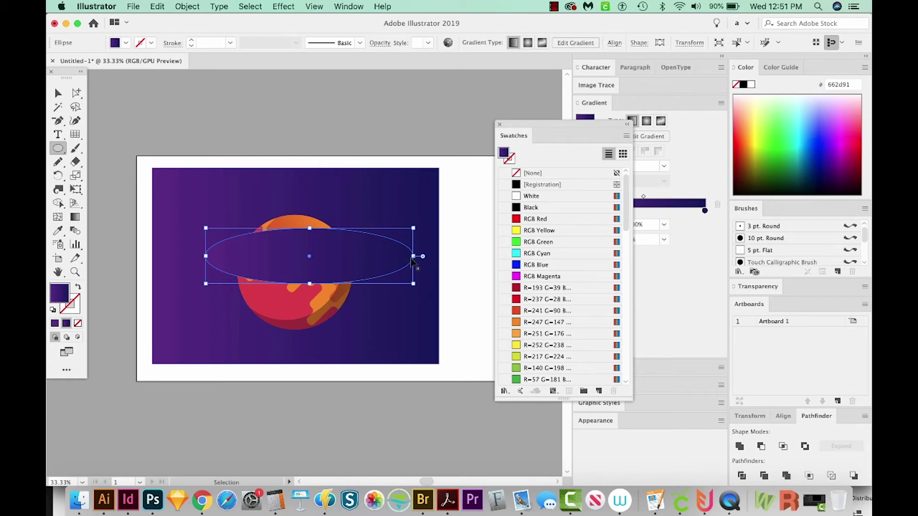
{"action": "key", "text": "super"}
{"action": "left_click_drag", "start_coordinate": [310, 226], "coordinate": [309, 225]}
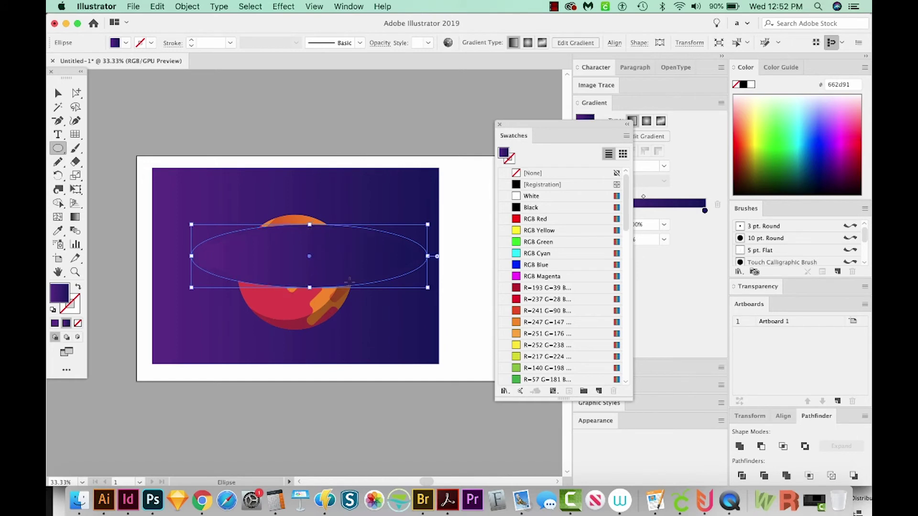
{"action": "left_click", "coordinate": [768, 121]}
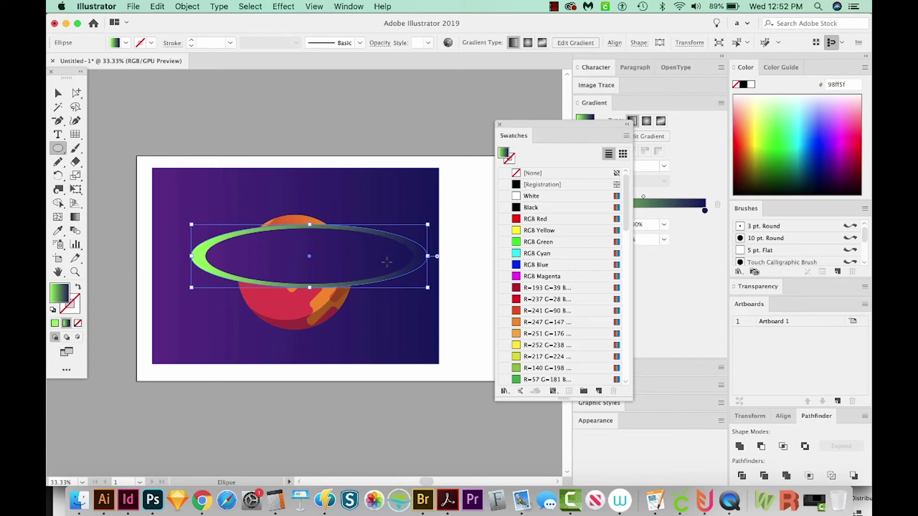
Step: Flatten the inner dark ellipse from its bottom and select it together with the outer green ellipse
{"action": "key", "text": "v"}
{"action": "mouse_move", "coordinate": [591, 126]}
{"action": "left_mouse_down"}
{"action": "mouse_move", "coordinate": [607, 173]}
{"action": "mouse_move", "coordinate": [778, 204]}
{"action": "left_mouse_up"}
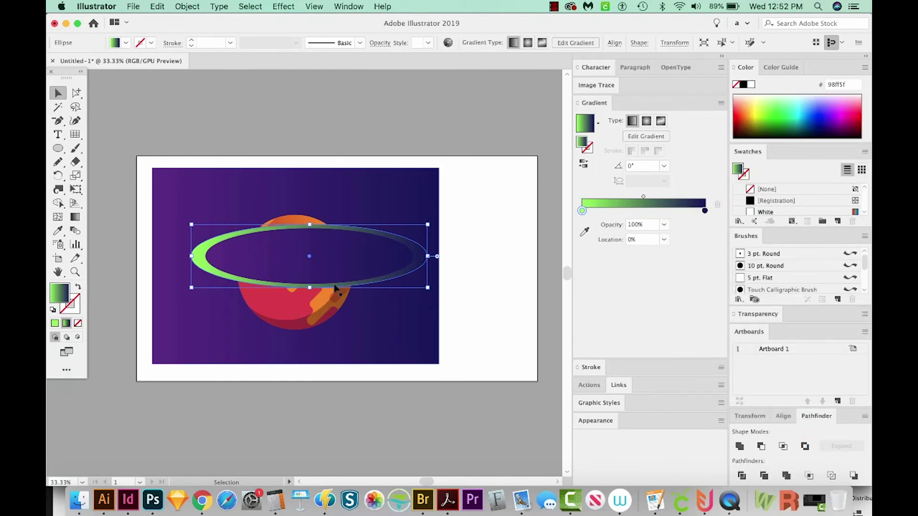
{"action": "left_click", "coordinate": [329, 261]}
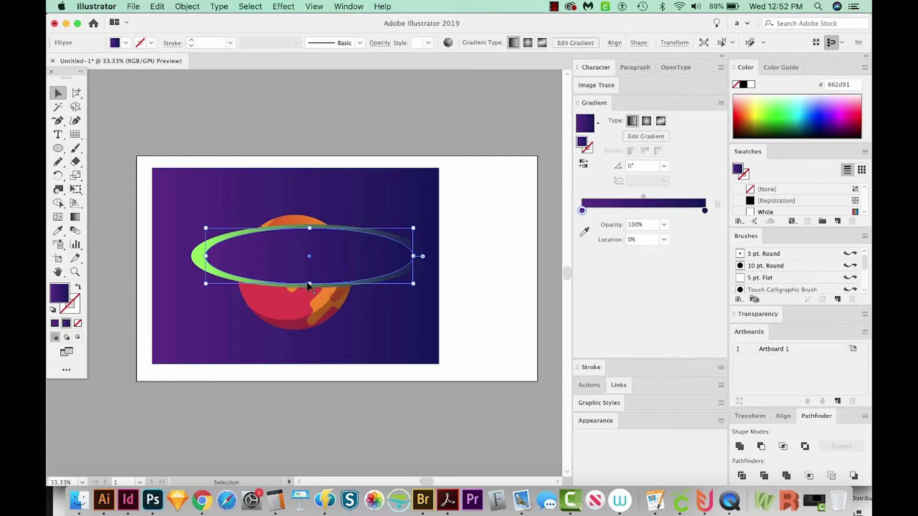
{"action": "left_click_drag", "start_coordinate": [309, 283], "coordinate": [310, 277]}
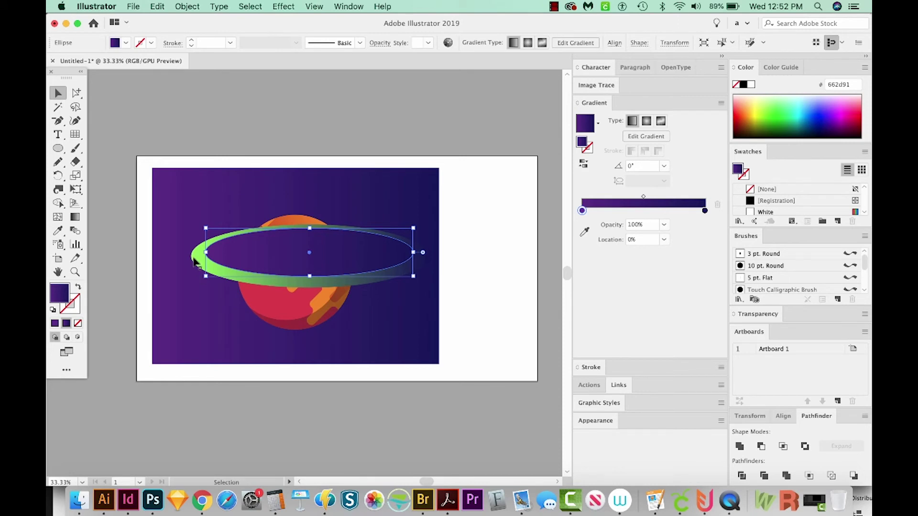
{"action": "left_click", "coordinate": [195, 263], "text": "shift"}
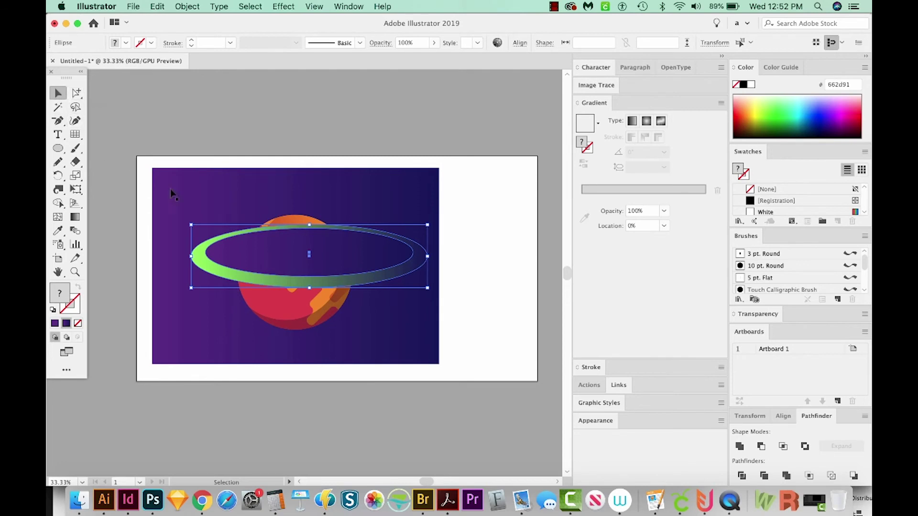
Step: Cut away the inner ellipse with Shape Builder to leave a gradient ring, then nudge it left and down
{"action": "key", "text": "shift+m"}
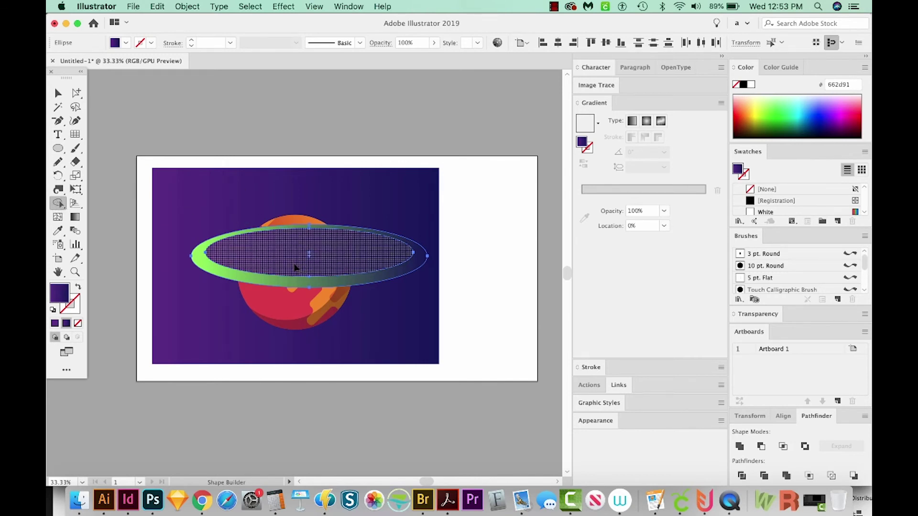
{"action": "left_click", "coordinate": [277, 259], "text": "alt"}
{"action": "key", "text": "v"}
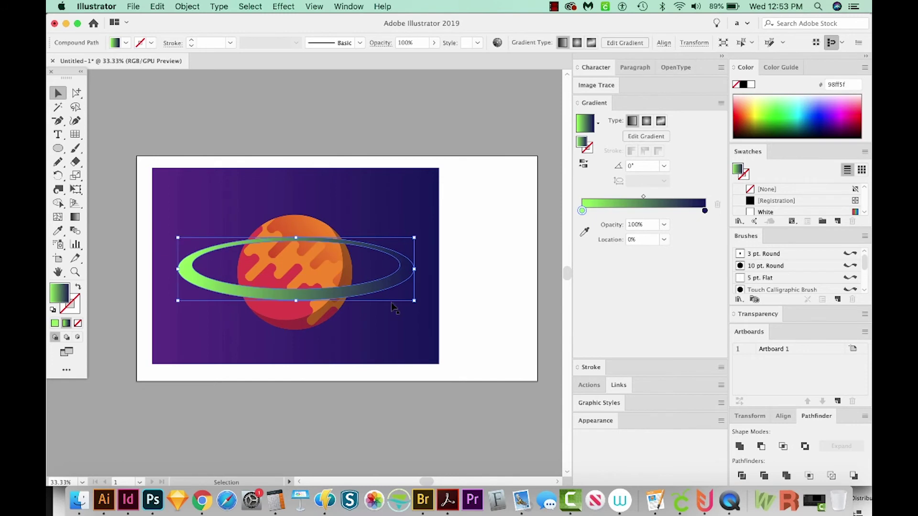
{"action": "key", "text": "shift+Down"}
{"action": "key", "text": "shift+Left"}
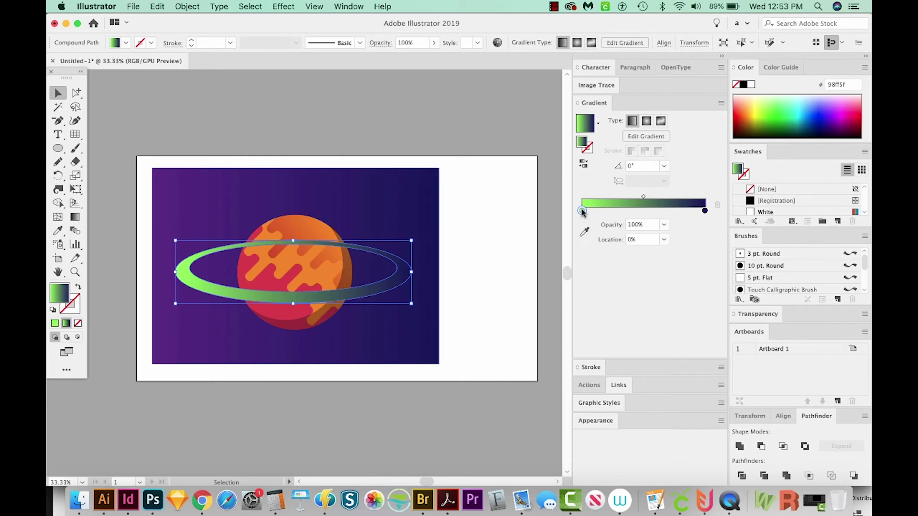
Step: Recolour the gradient's starting stop through the colour picker, moving from lavender to a vivid purple
{"action": "double_click", "coordinate": [582, 211]}
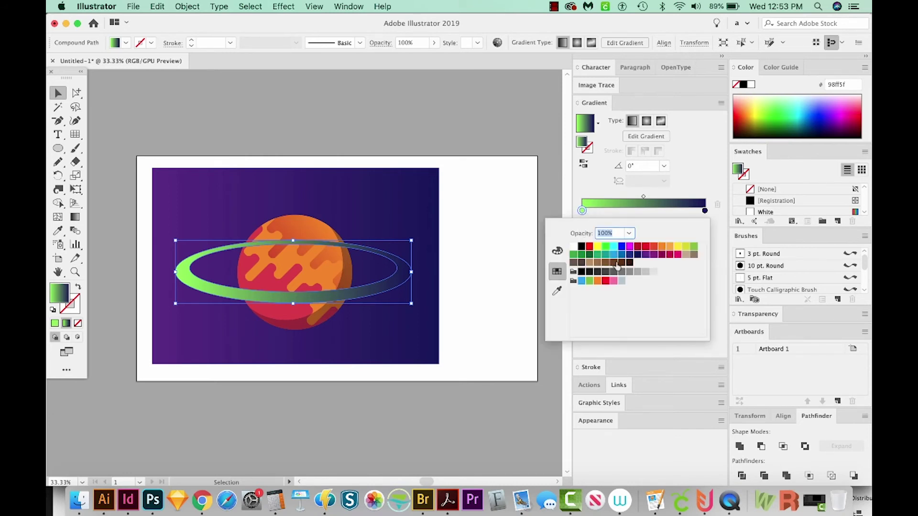
{"action": "left_click", "coordinate": [652, 256]}
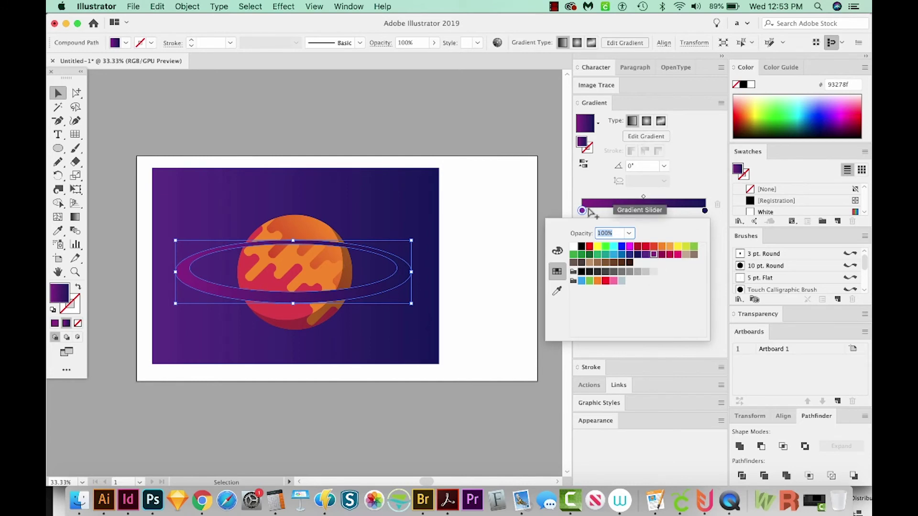
{"action": "double_click", "coordinate": [60, 295]}
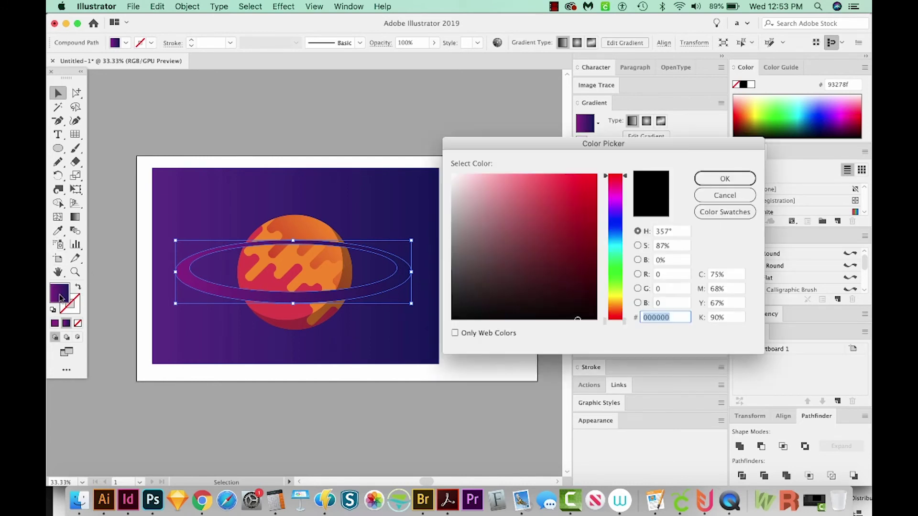
{"action": "left_click", "coordinate": [618, 204]}
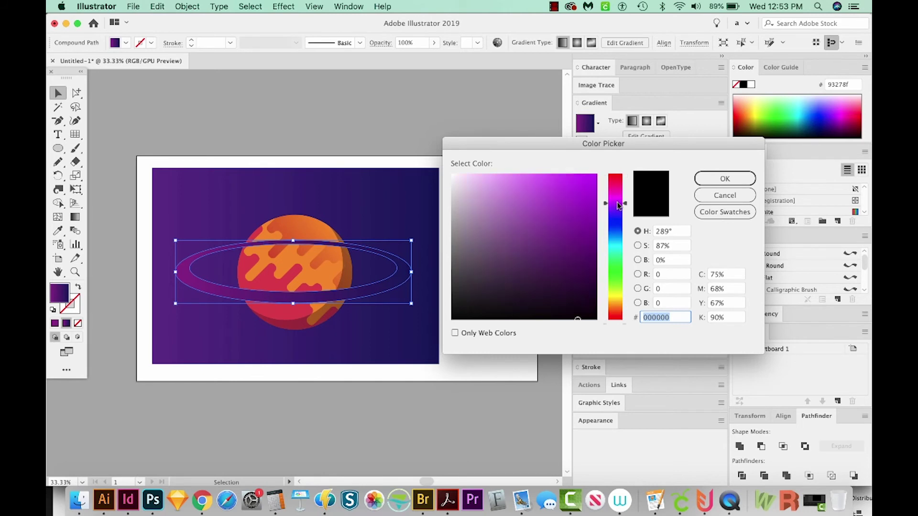
{"action": "left_click", "coordinate": [521, 178]}
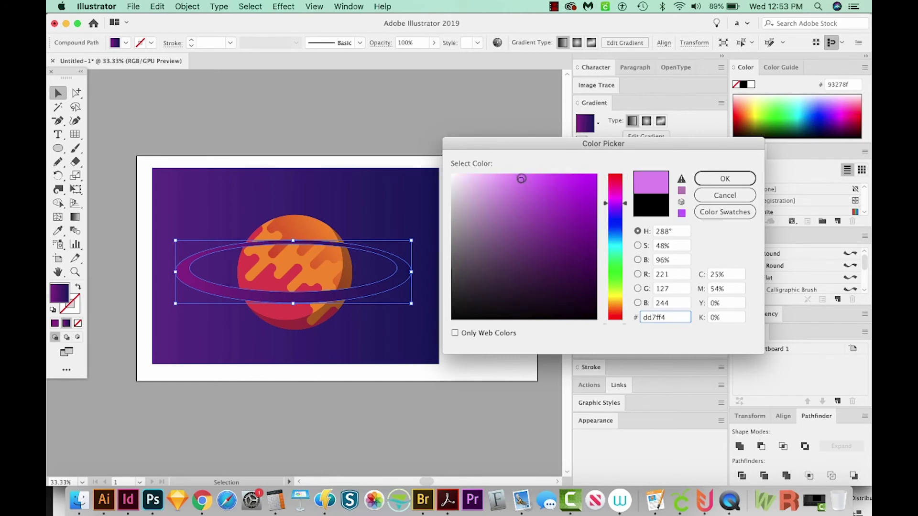
{"action": "key", "text": "Return"}
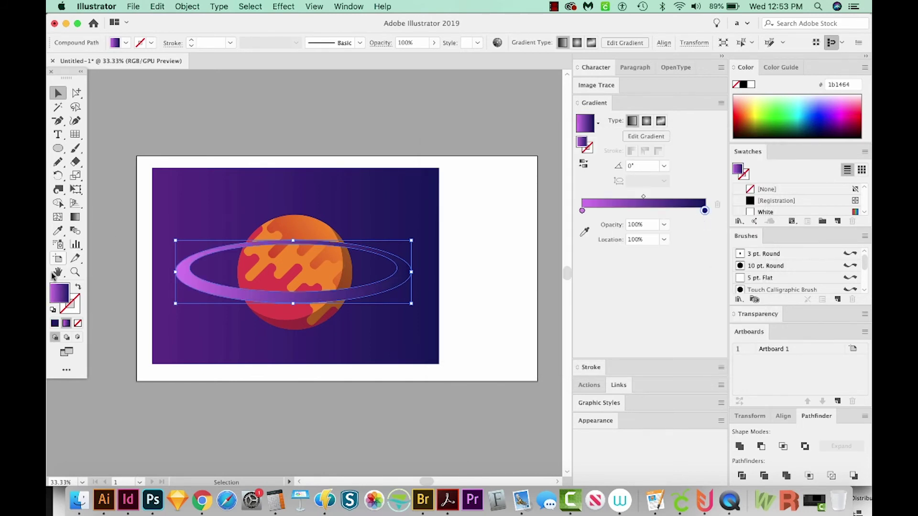
{"action": "double_click", "coordinate": [60, 297]}
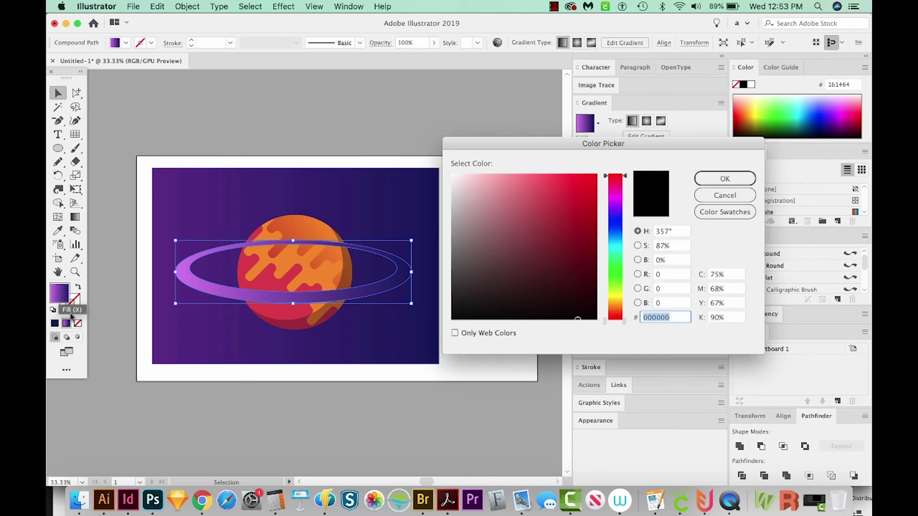
{"action": "left_click", "coordinate": [613, 204]}
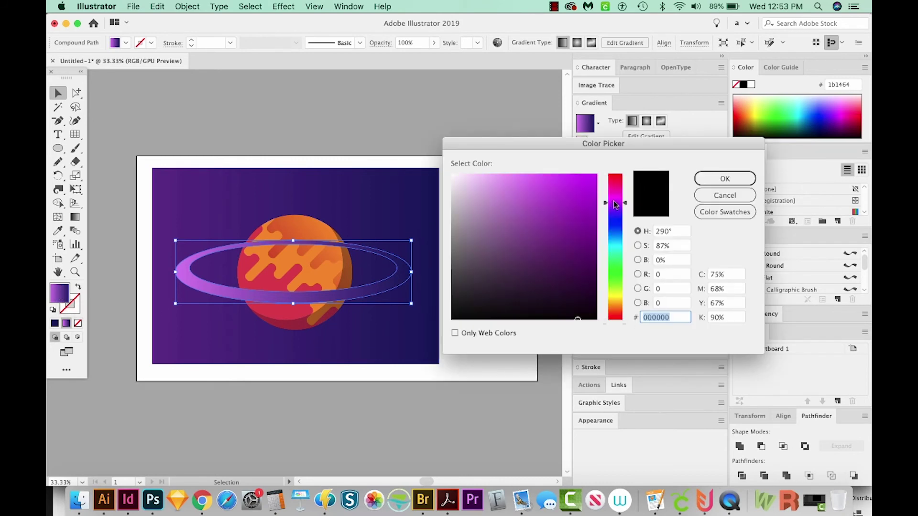
{"action": "left_click", "coordinate": [588, 202]}
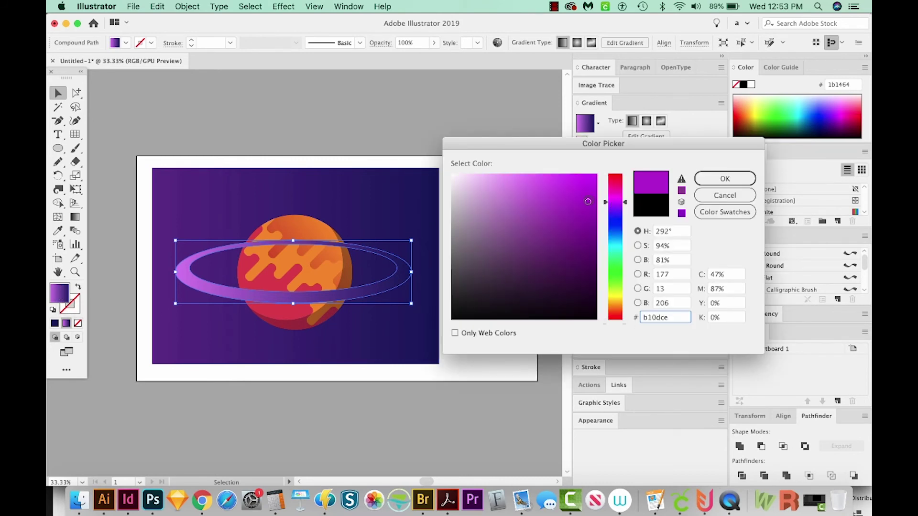
{"action": "left_click", "coordinate": [724, 179]}
Step: Set the gradient's starting stop to a slightly darkened soft pink
{"action": "double_click", "coordinate": [574, 215]}
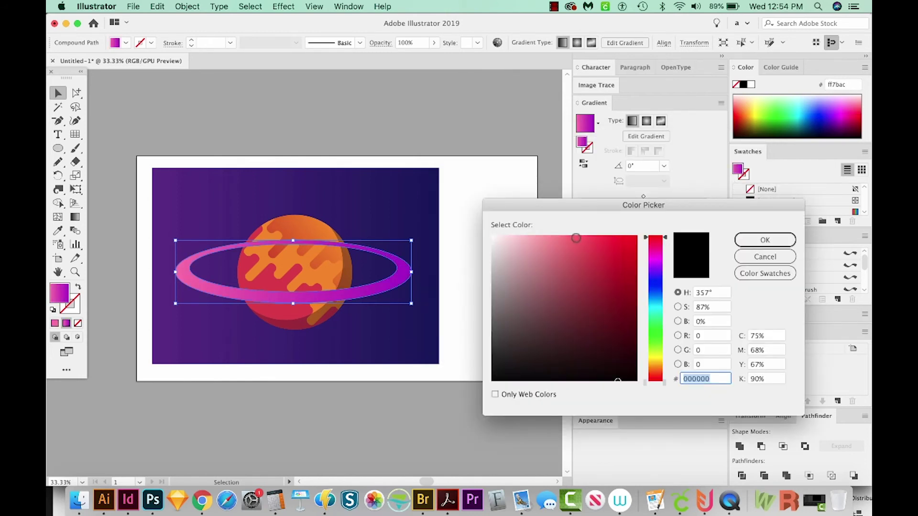
{"action": "left_click", "coordinate": [557, 239]}
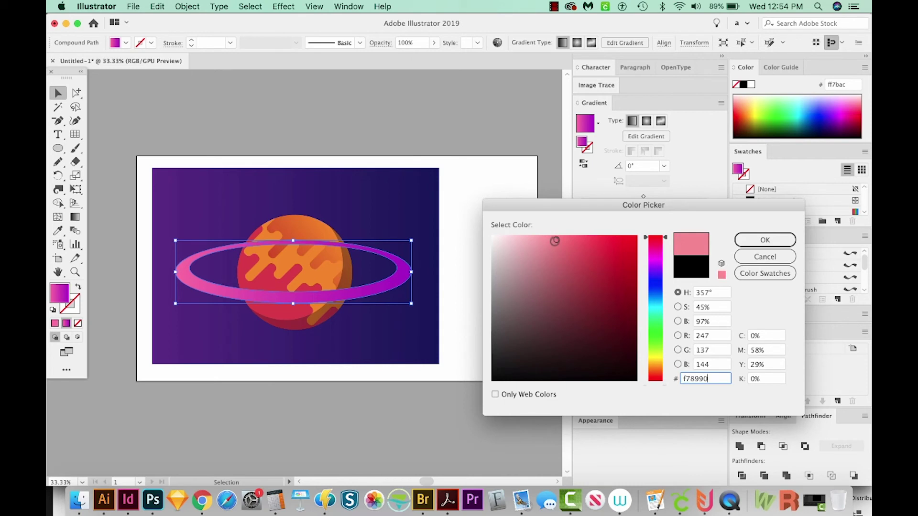
{"action": "left_click_drag", "start_coordinate": [555, 241], "coordinate": [551, 246]}
{"action": "left_click", "coordinate": [765, 240]}
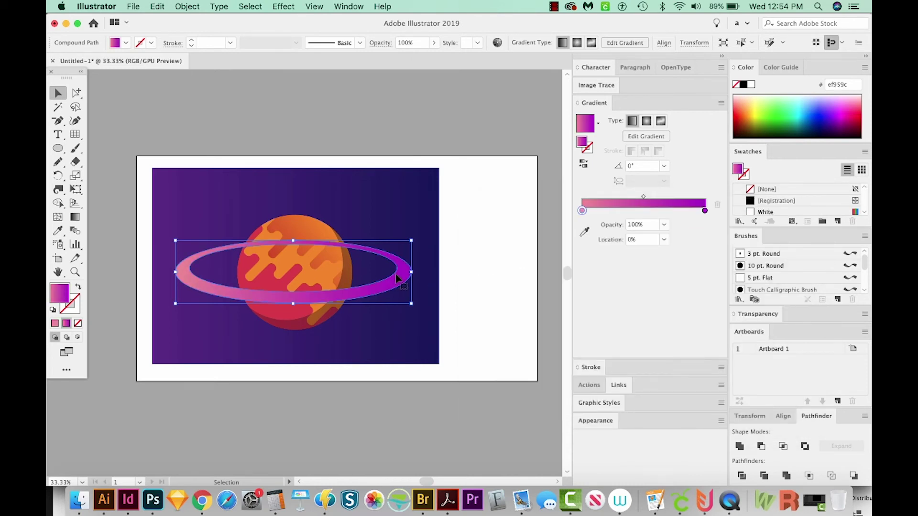
Step: Set the gradient's ending stop to deep purple 9409b5 so the ring shades pink to purple
{"action": "left_click", "coordinate": [705, 210]}
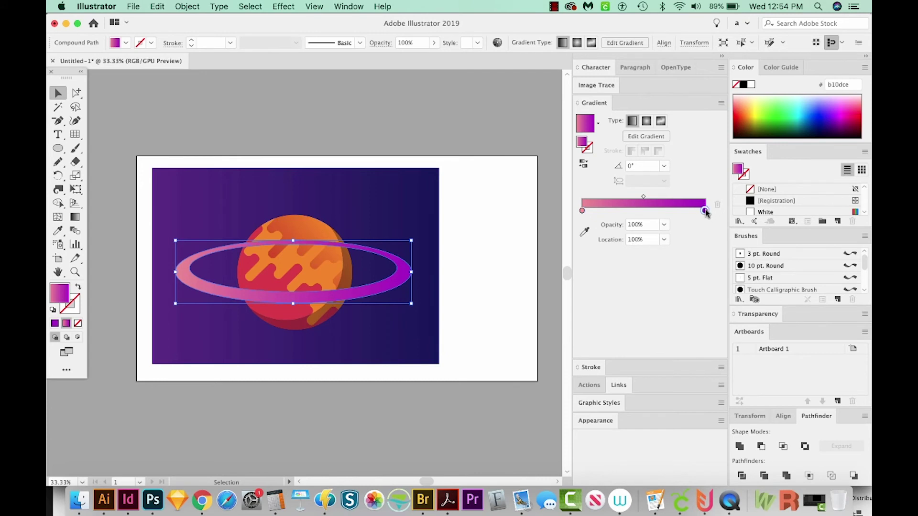
{"action": "double_click", "coordinate": [61, 294]}
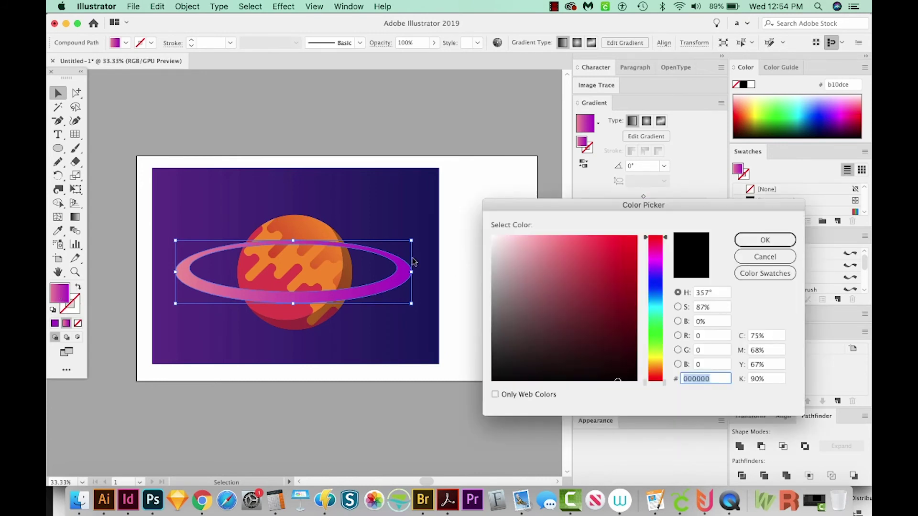
{"action": "left_click", "coordinate": [665, 254]}
{"action": "left_click_drag", "start_coordinate": [664, 256], "coordinate": [664, 265]}
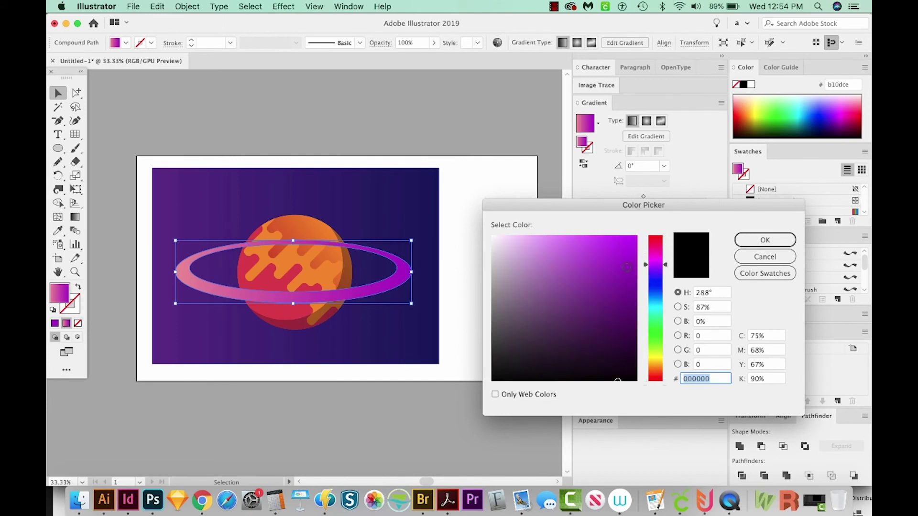
{"action": "type", "text": "9409b5"}
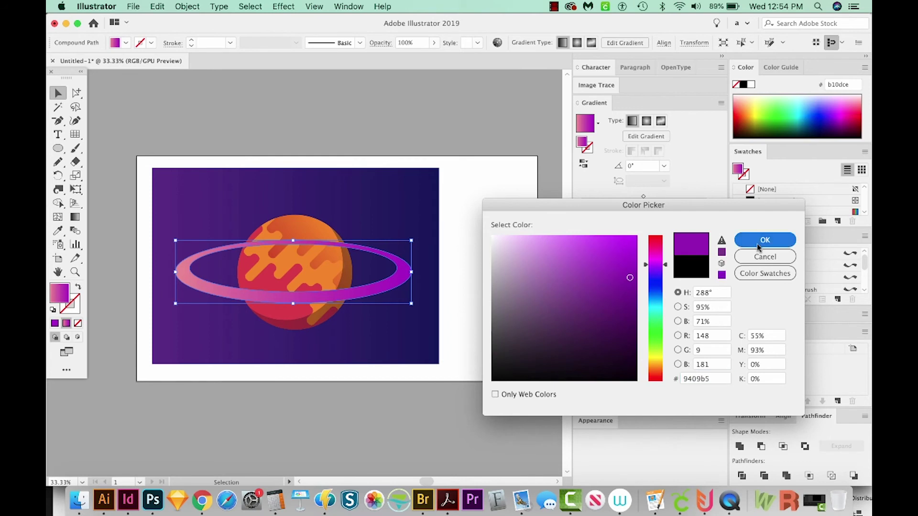
{"action": "left_click", "coordinate": [760, 241]}
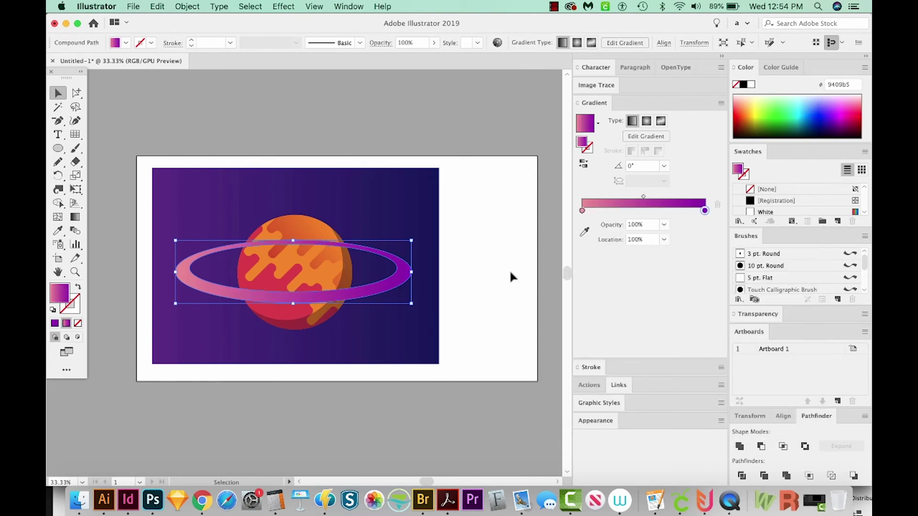
{"action": "left_click", "coordinate": [489, 251]}
{"action": "left_click", "coordinate": [378, 256]}
Step: Select the planet's base circle with the Group Selection tool and fill it bright green
{"action": "left_click", "coordinate": [76, 96]}
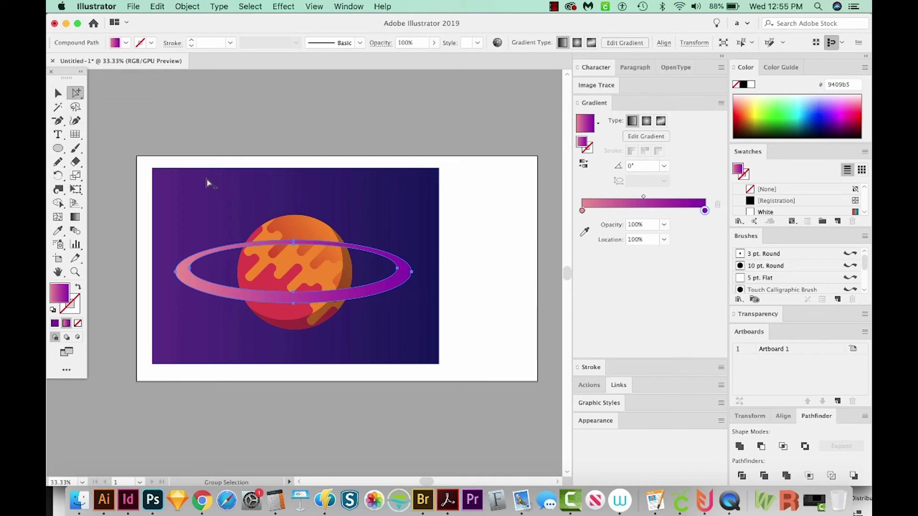
{"action": "left_click", "coordinate": [286, 217]}
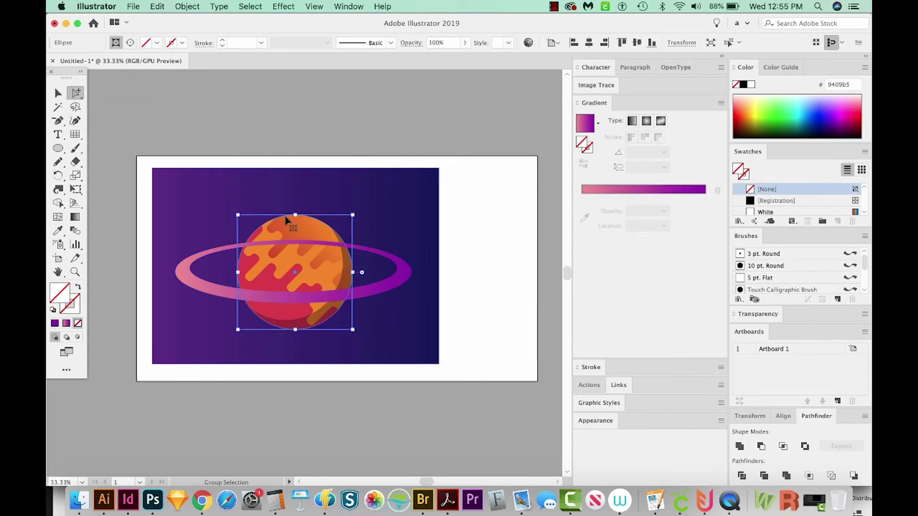
{"action": "left_click", "coordinate": [284, 205]}
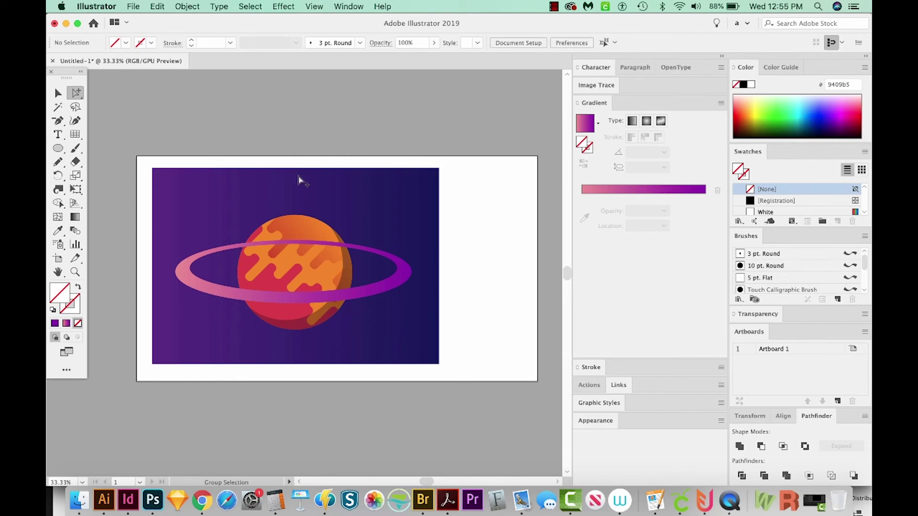
{"action": "left_click", "coordinate": [304, 215]}
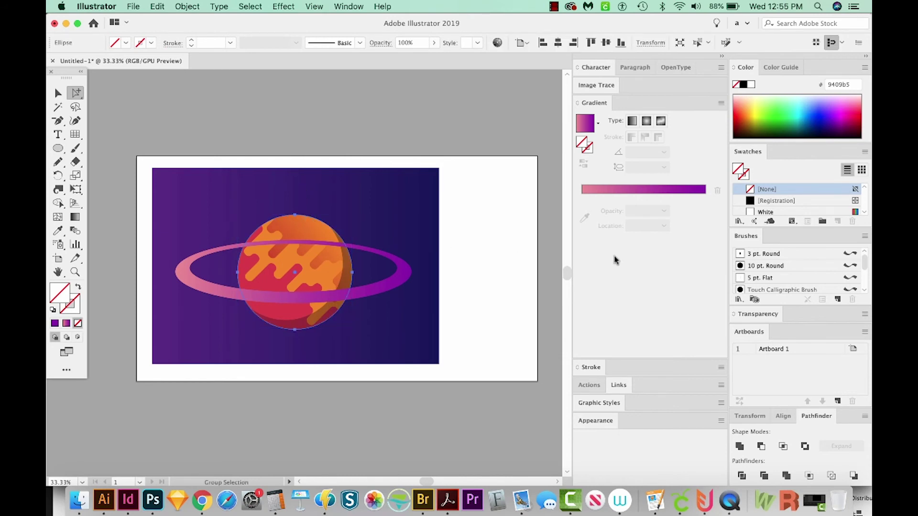
{"action": "left_click", "coordinate": [773, 110]}
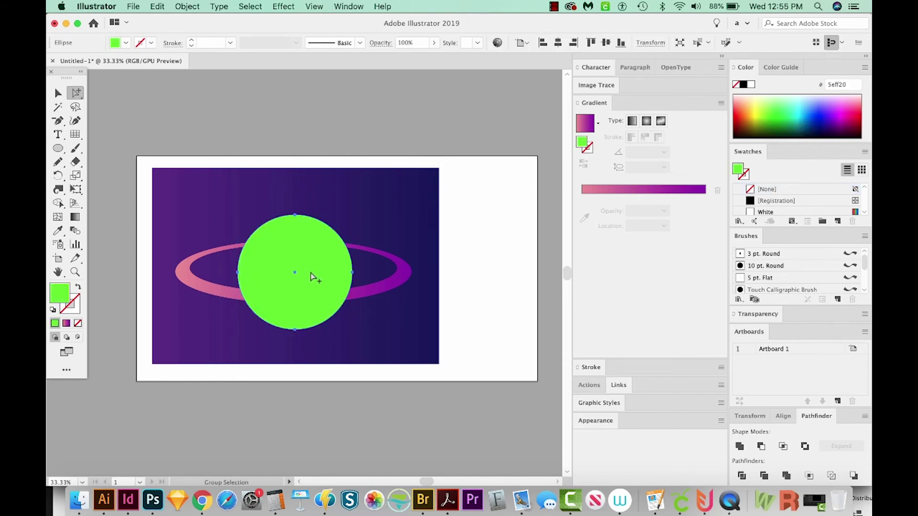
Step: Bring the gradient ring in front of the circle and select both shapes together
{"action": "left_click", "coordinate": [363, 292]}
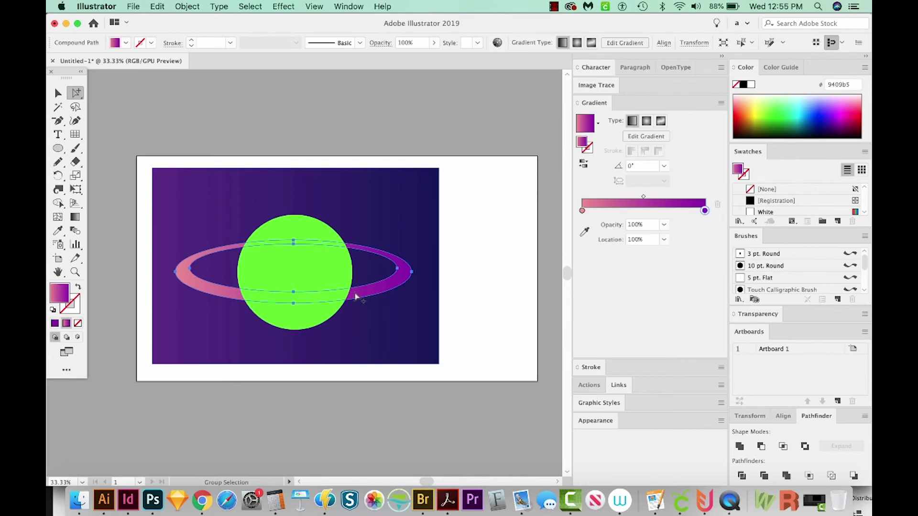
{"action": "key", "text": "super+shift+bracketright"}
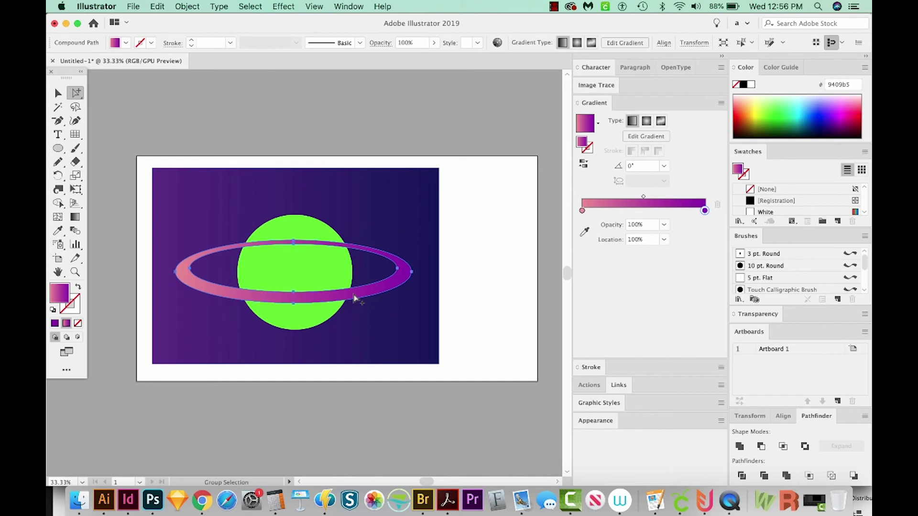
{"action": "left_click", "coordinate": [293, 256], "text": "shift"}
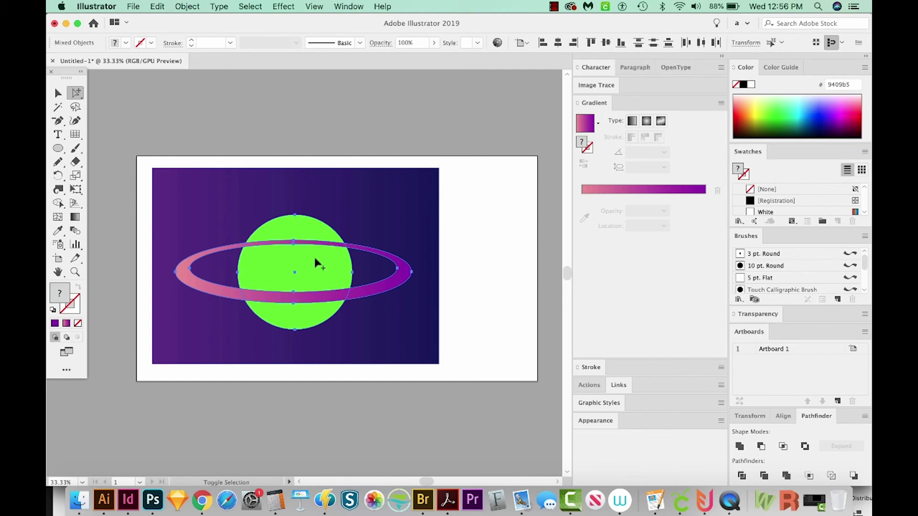
Step: Merge the circle's top, middle and bottom pieces back into one orange planet with Shape Builder
{"action": "left_click", "coordinate": [58, 202]}
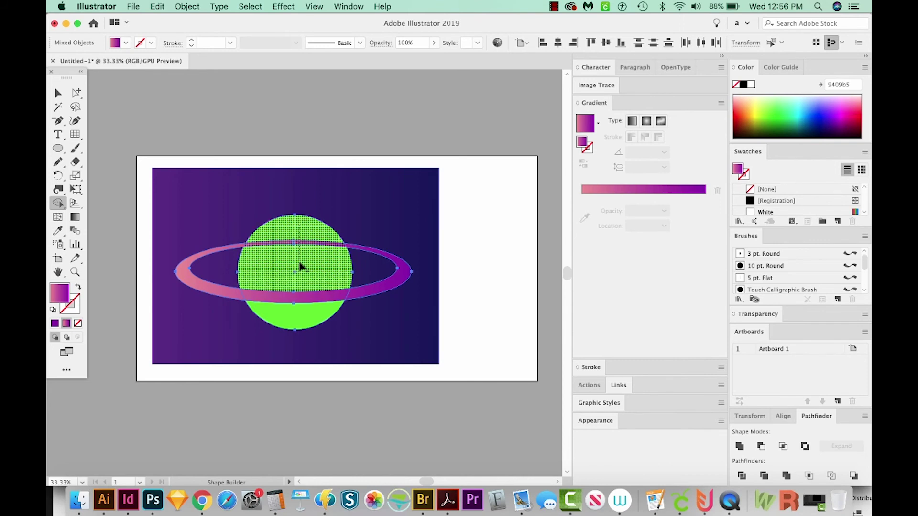
{"action": "left_click_drag", "start_coordinate": [300, 230], "coordinate": [304, 266]}
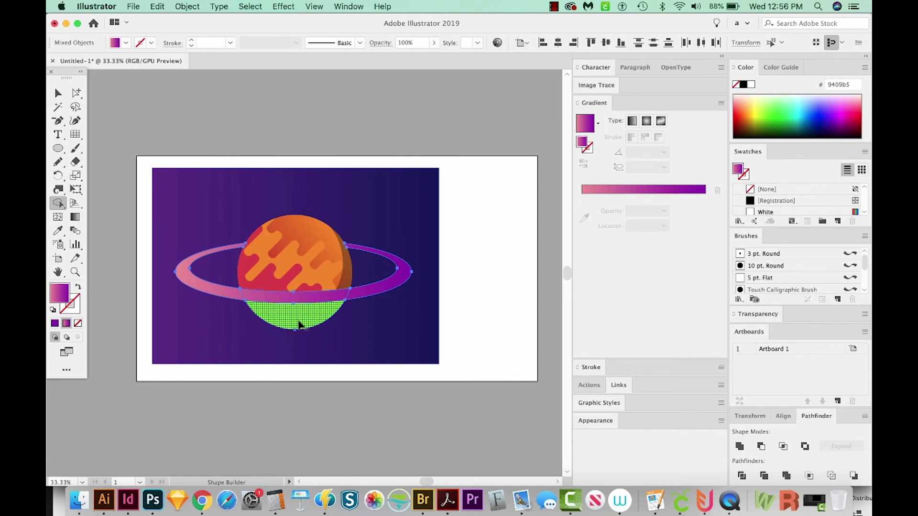
{"action": "left_click", "coordinate": [300, 325]}
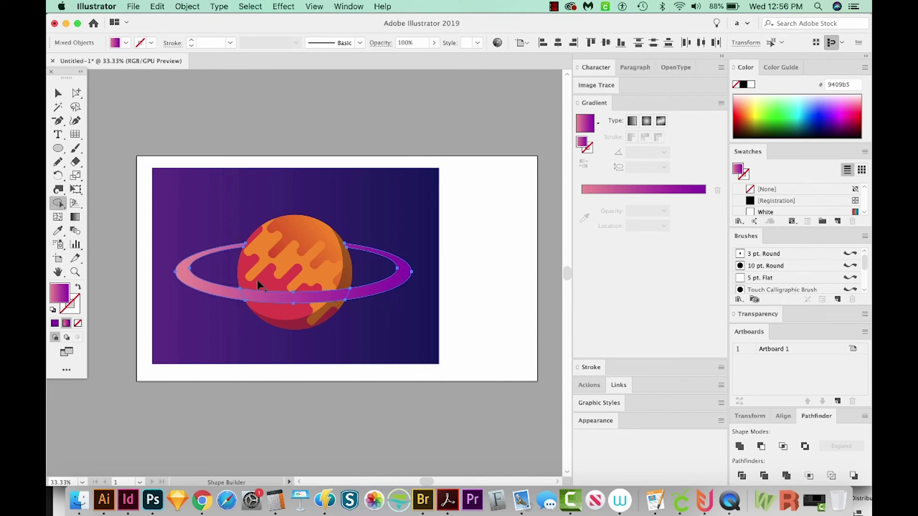
Step: Unite the ring's front band sections so it passes behind the planet's top and in front below
{"action": "left_click_drag", "start_coordinate": [232, 293], "coordinate": [298, 304]}
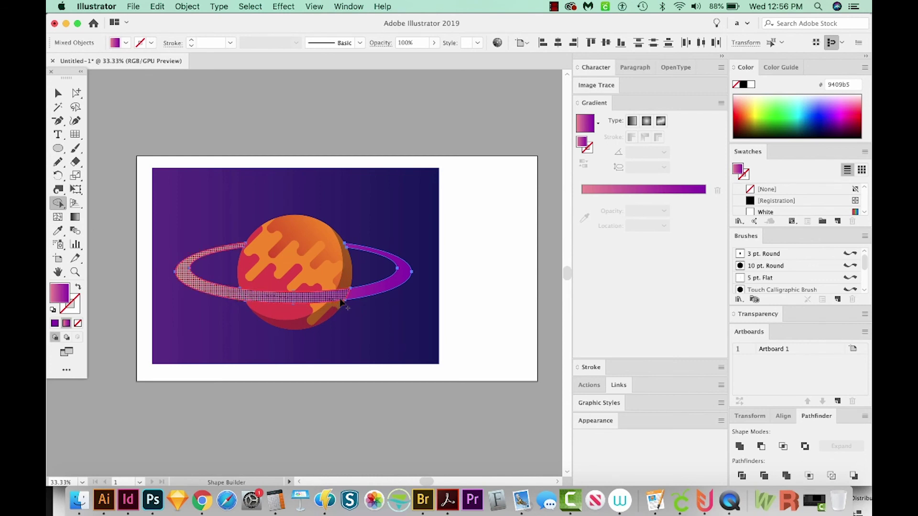
{"action": "left_click_drag", "start_coordinate": [342, 304], "coordinate": [352, 297]}
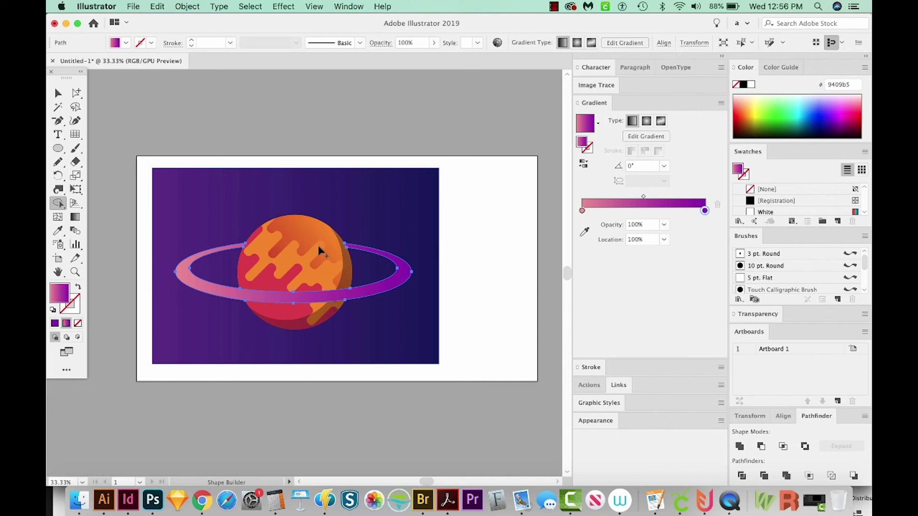
{"action": "key", "text": "v"}
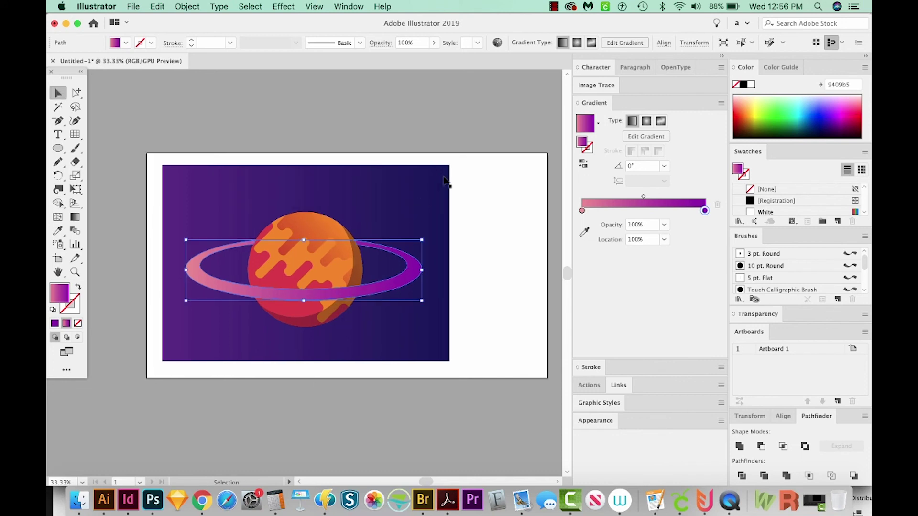
Step: Select all artwork and bring up Recolor Artwork's colour wheel for editing
{"action": "key", "text": "super+a"}
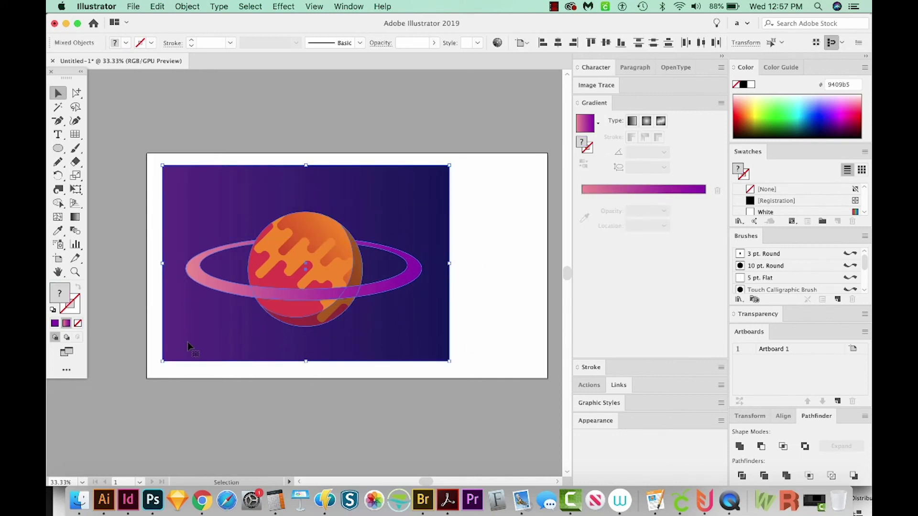
{"action": "left_click_drag", "start_coordinate": [492, 186], "coordinate": [172, 322]}
{"action": "left_click", "coordinate": [497, 43]}
{"action": "left_click_drag", "start_coordinate": [501, 65], "coordinate": [594, 75]}
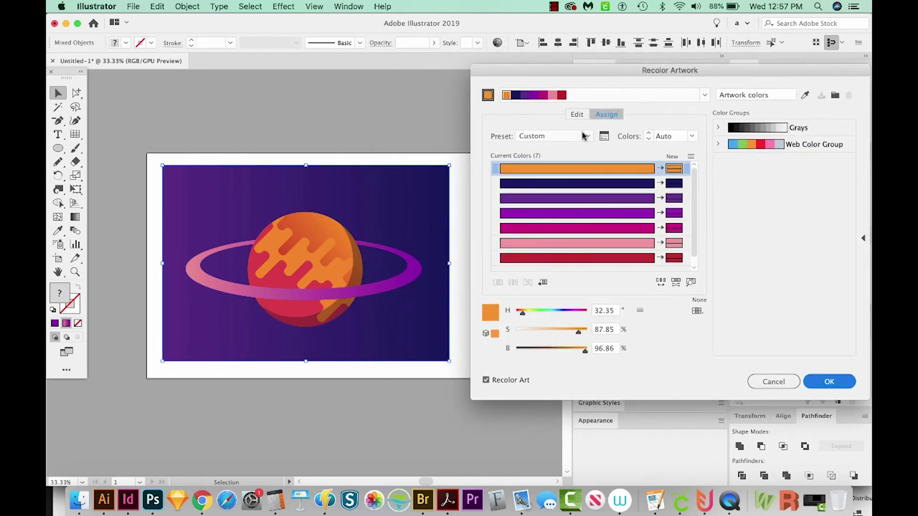
{"action": "left_click", "coordinate": [576, 115]}
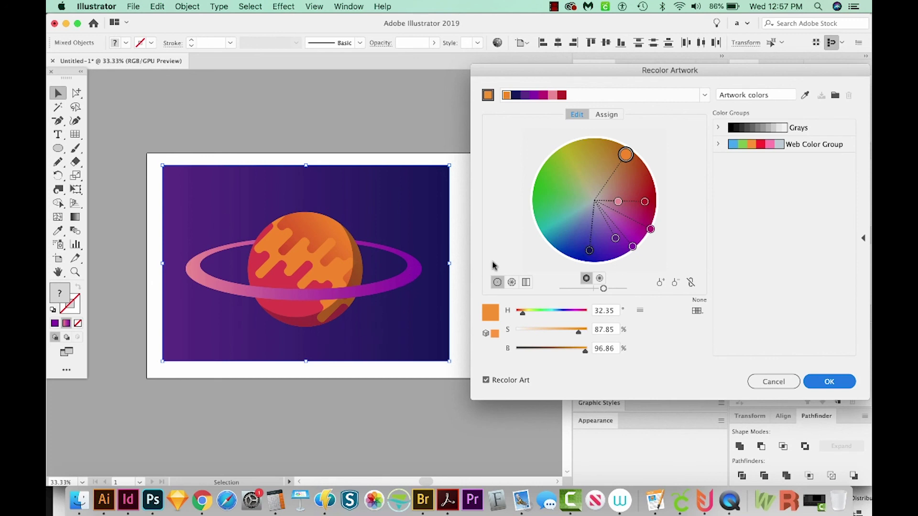
Step: Shift the ring's colours on the wheel to a soft pink fading into magenta and apply the recolour
{"action": "left_click", "coordinate": [634, 248]}
{"action": "left_click_drag", "start_coordinate": [635, 251], "coordinate": [540, 235]}
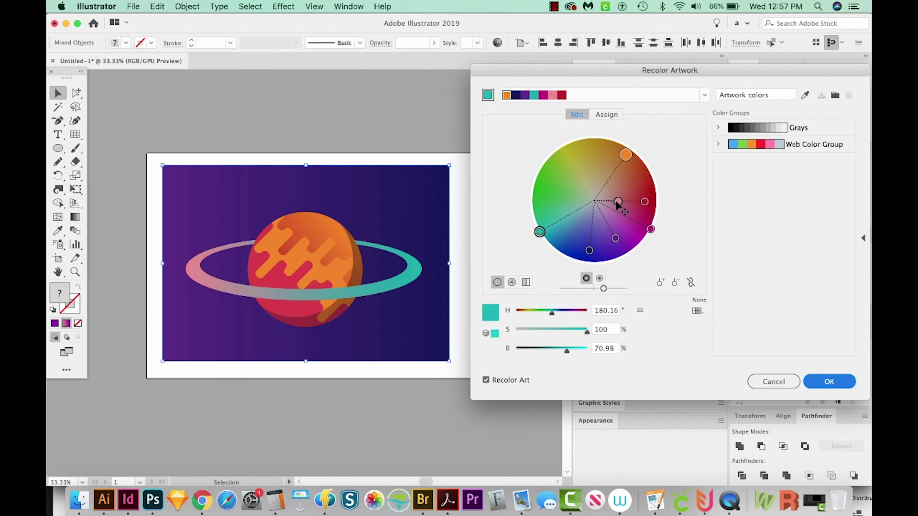
{"action": "mouse_move", "coordinate": [618, 206]}
{"action": "left_mouse_down"}
{"action": "mouse_move", "coordinate": [567, 219]}
{"action": "mouse_move", "coordinate": [578, 209]}
{"action": "left_mouse_up"}
{"action": "left_click_drag", "start_coordinate": [535, 334], "coordinate": [526, 334]}
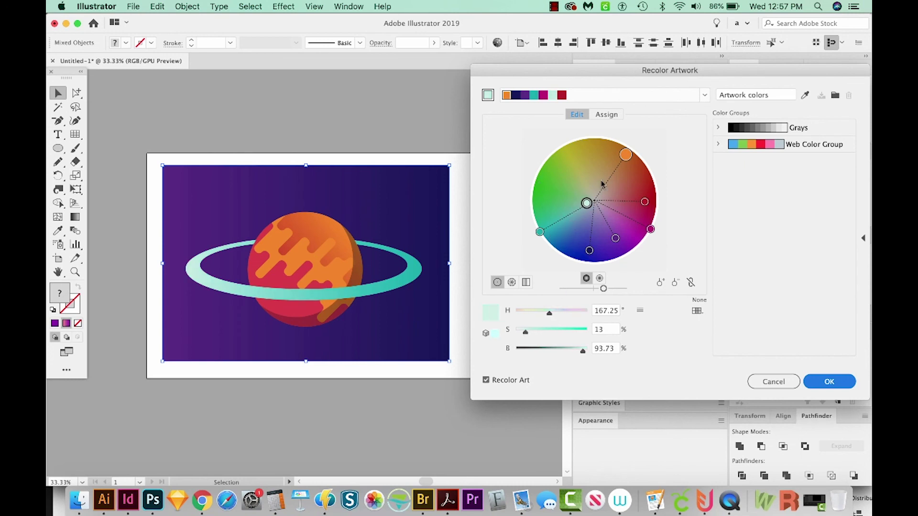
{"action": "left_click_drag", "start_coordinate": [540, 232], "coordinate": [646, 245]}
{"action": "left_click_drag", "start_coordinate": [588, 206], "coordinate": [608, 212]}
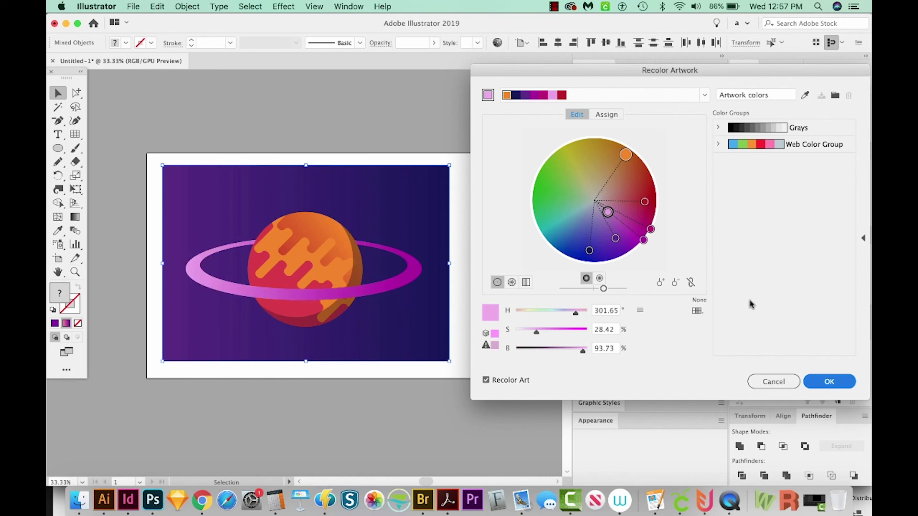
{"action": "left_click", "coordinate": [832, 382]}
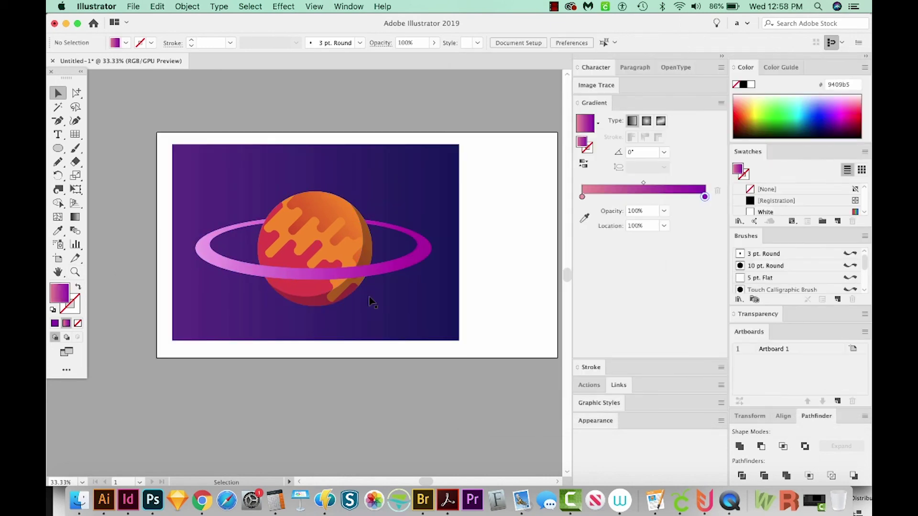